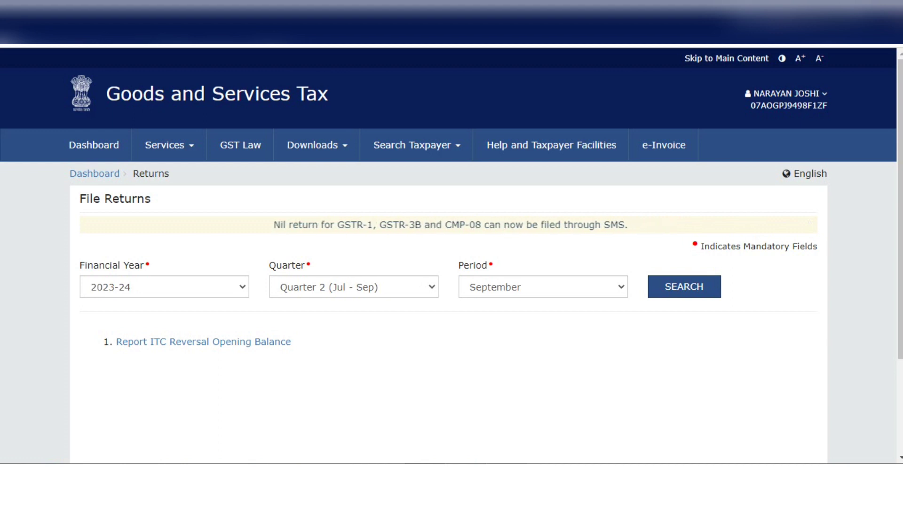
Search for the returns of August, Quarter 2 (Jul - Sep), financial year 2023-24
{"action": "left_click", "coordinate": [543, 287]}
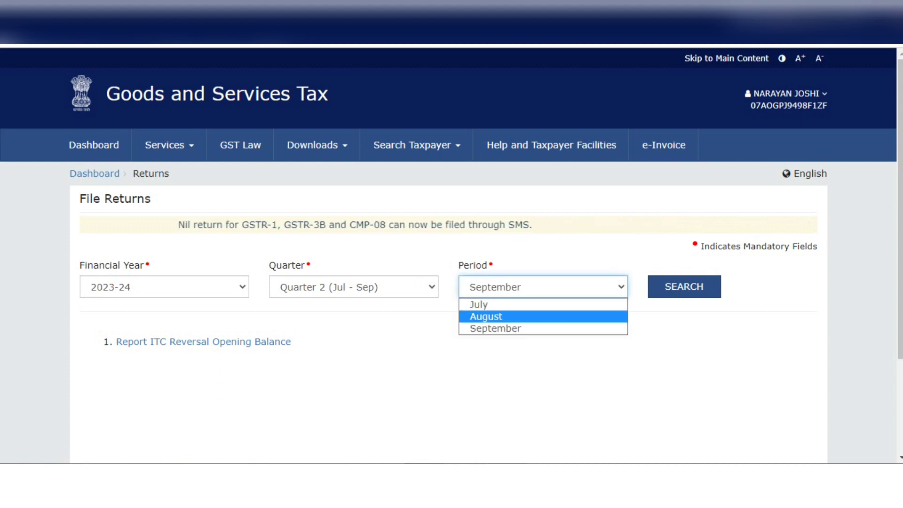
{"action": "key", "text": "Return"}
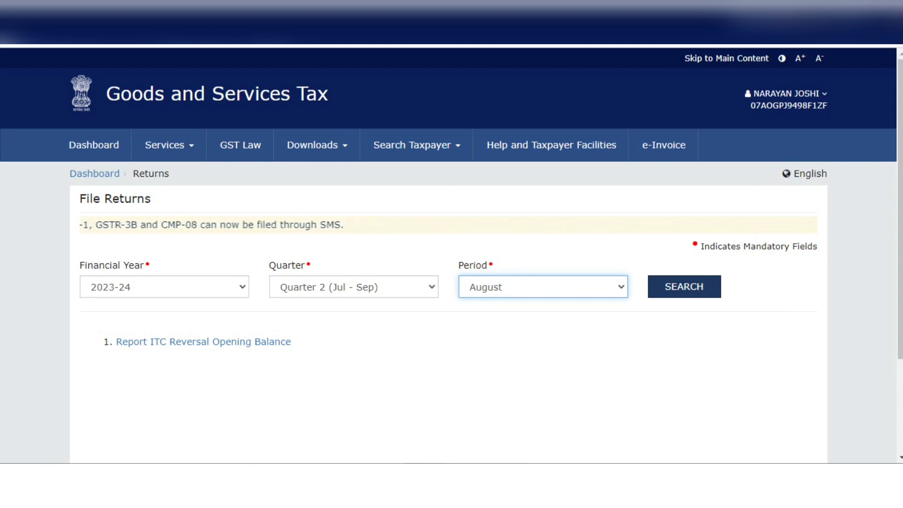
{"action": "left_click", "coordinate": [684, 286]}
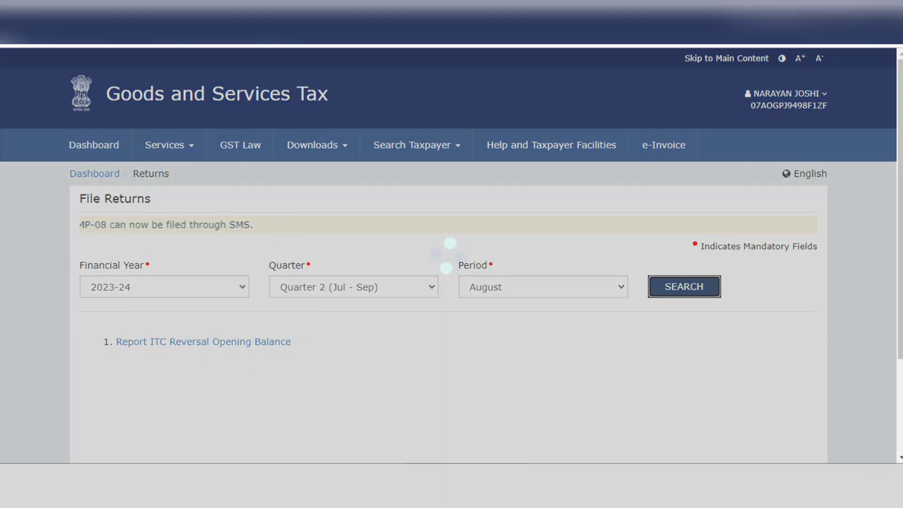
Open the August GSTR-3B monthly return, continue with the Nil return option at NO, and dismiss the system generated summary
{"action": "scroll", "coordinate": [451, 254], "scroll_direction": "down", "scroll_amount": 6}
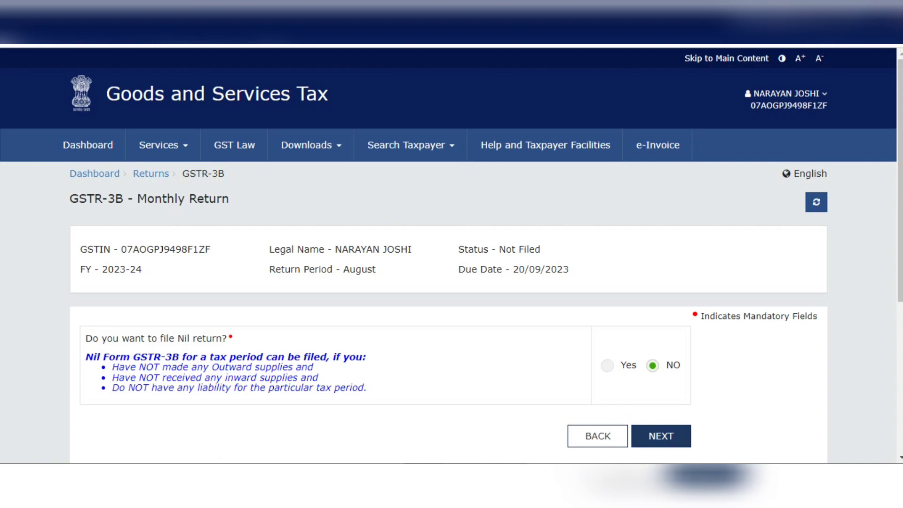
{"action": "left_click", "coordinate": [661, 436]}
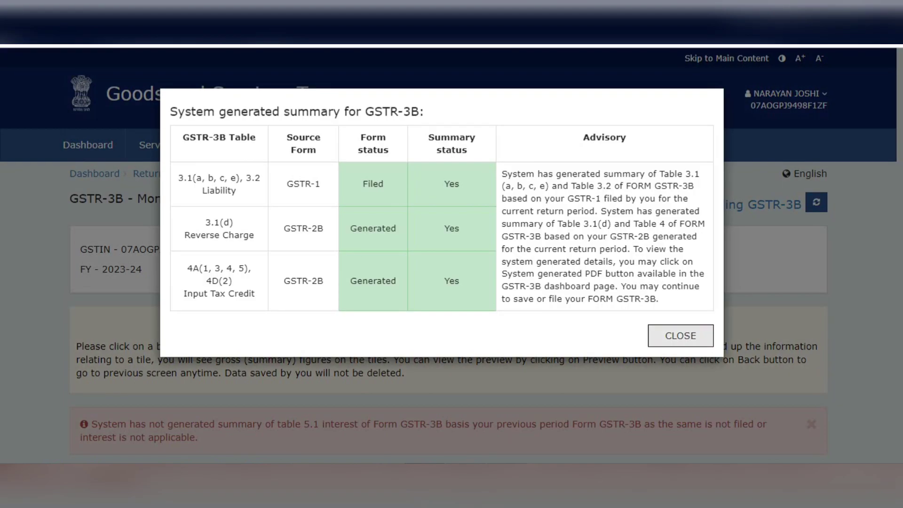
{"action": "left_click", "coordinate": [681, 335]}
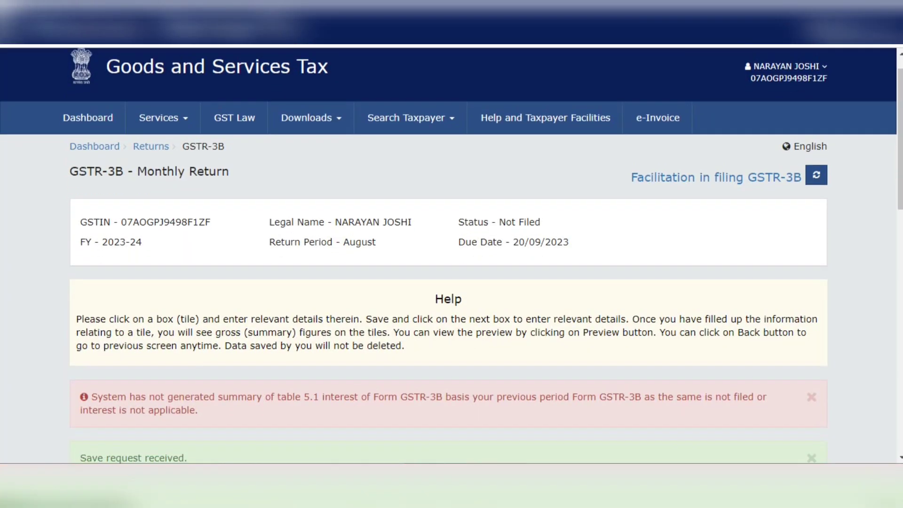
Check the tax figures on the GSTR-3B tiles and save the return
{"action": "scroll", "coordinate": [451, 254], "scroll_direction": "down", "scroll_amount": 4}
{"action": "scroll", "coordinate": [452, 254], "scroll_direction": "down", "scroll_amount": 5}
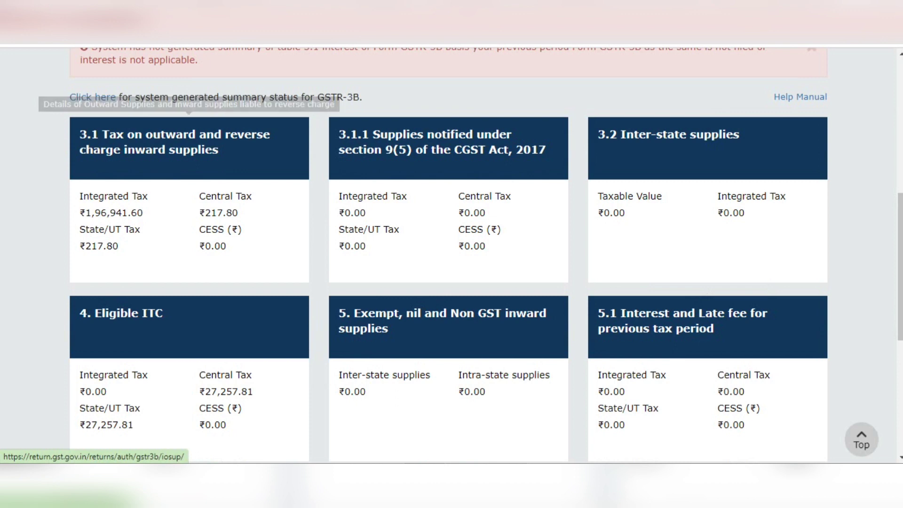
{"action": "scroll", "coordinate": [451, 254], "scroll_direction": "down", "scroll_amount": 5}
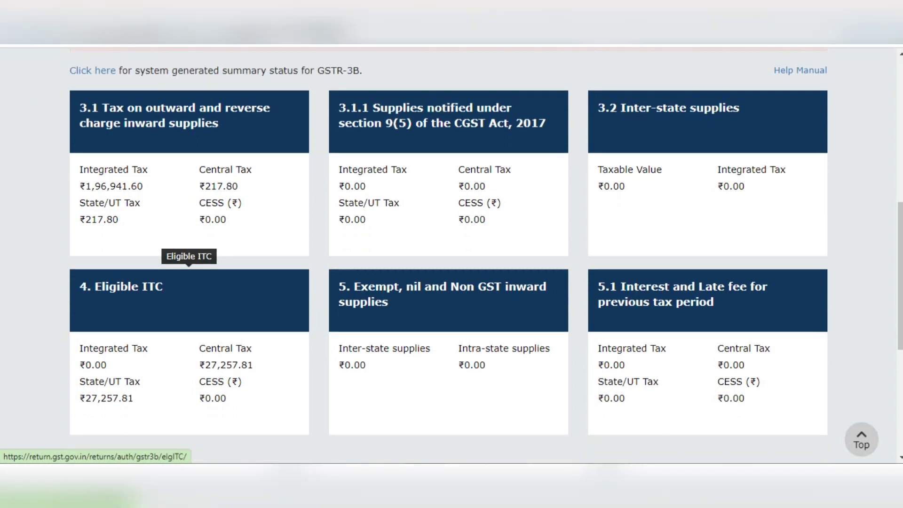
{"action": "scroll", "coordinate": [475, 339], "scroll_direction": "down", "scroll_amount": 2}
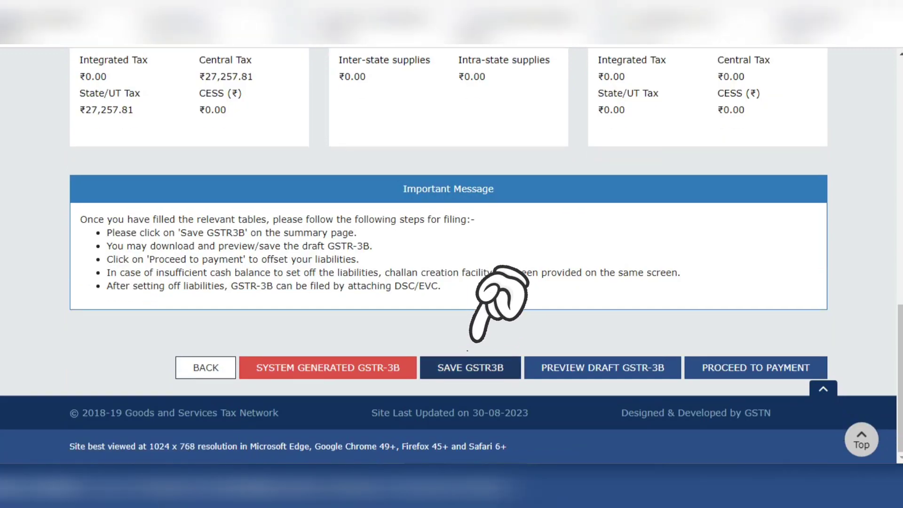
{"action": "left_click", "coordinate": [470, 367]}
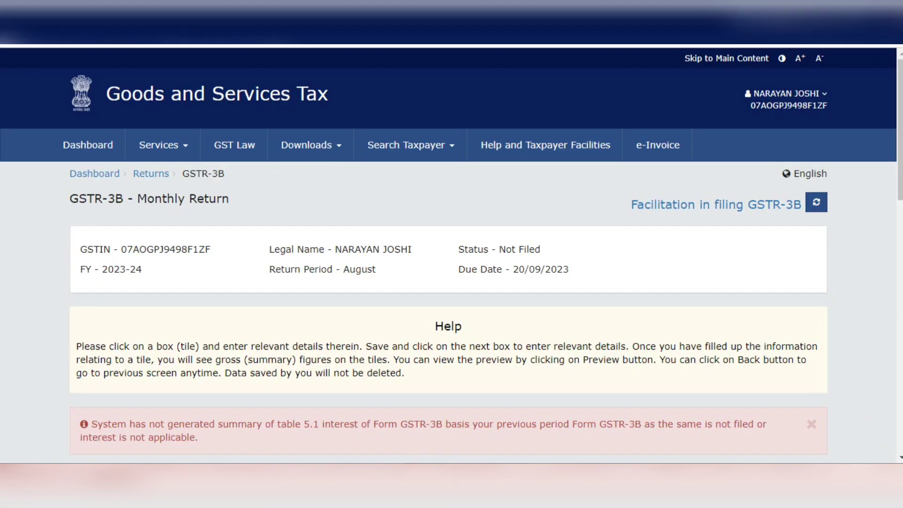
Proceed to the tax payment page of the saved GSTR-3B return
{"action": "scroll", "coordinate": [452, 254], "scroll_direction": "down", "scroll_amount": 10}
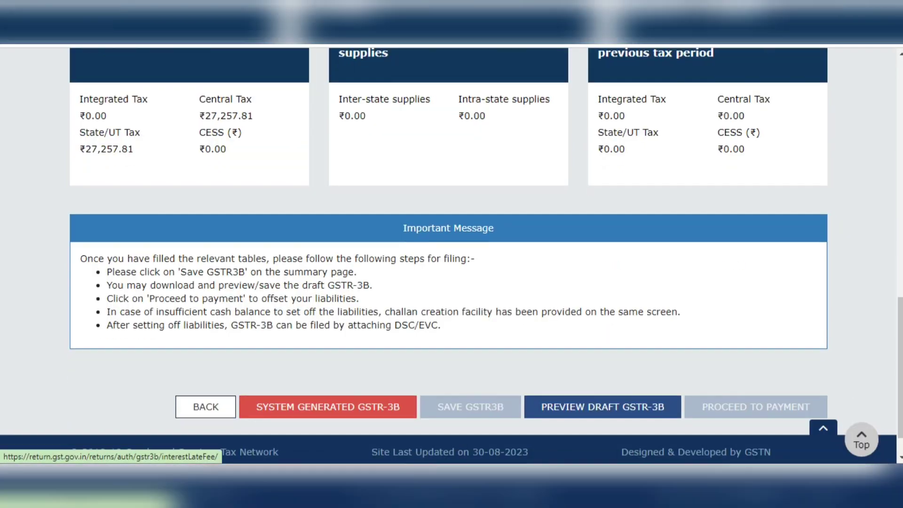
{"action": "scroll", "coordinate": [451, 254], "scroll_direction": "down", "scroll_amount": 1}
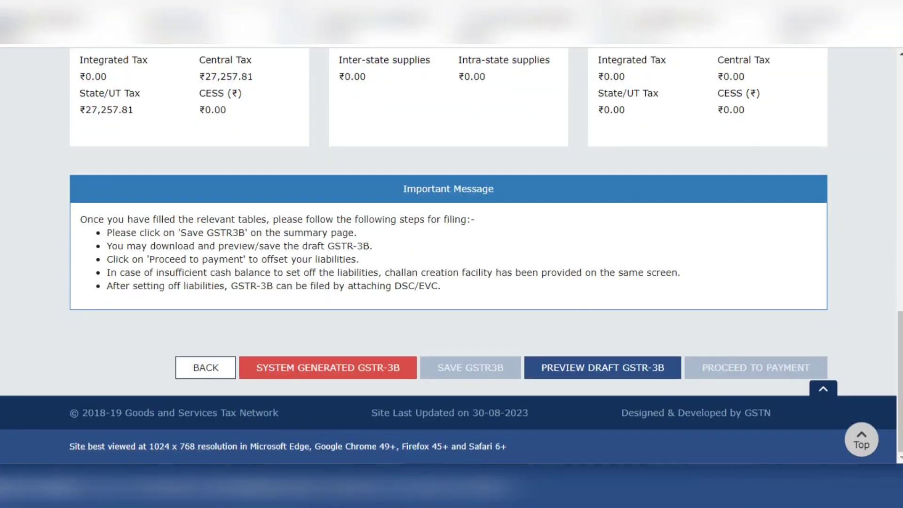
{"action": "left_click", "coordinate": [743, 367]}
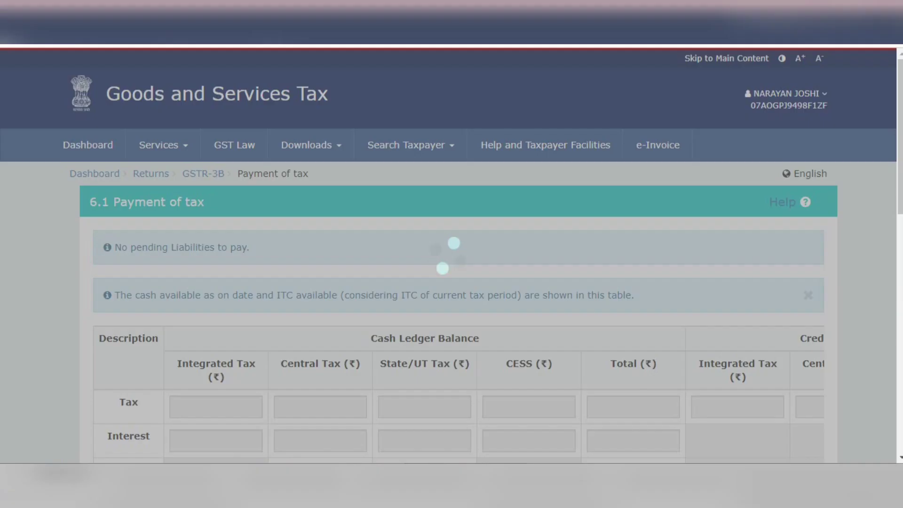
Check the additional cash required, try to make the payment and post credit to the ledger, and agree to create a challan
{"action": "scroll", "coordinate": [452, 254], "scroll_direction": "down", "scroll_amount": 10}
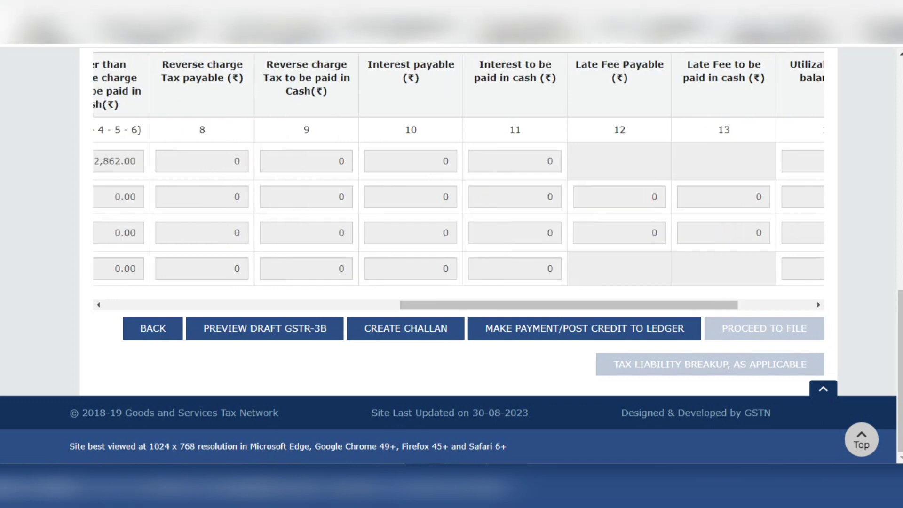
{"action": "left_click", "coordinate": [776, 304]}
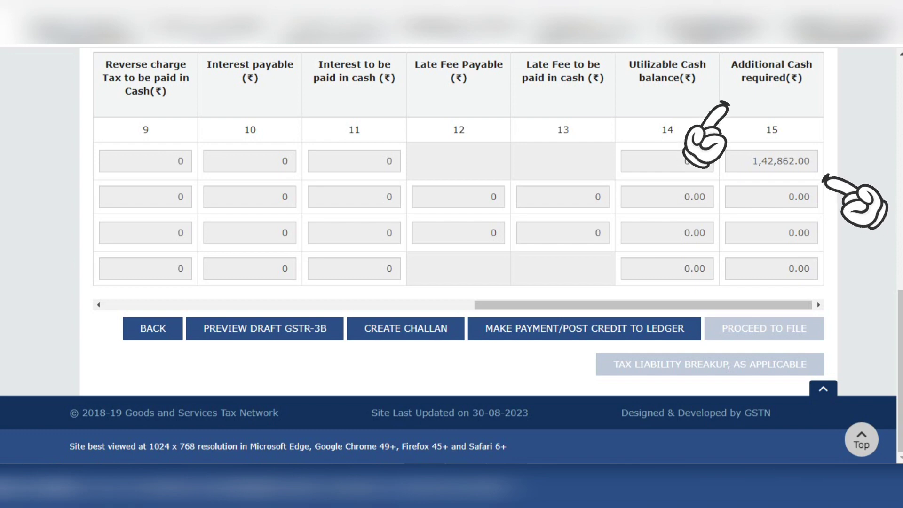
{"action": "double_click", "coordinate": [781, 161]}
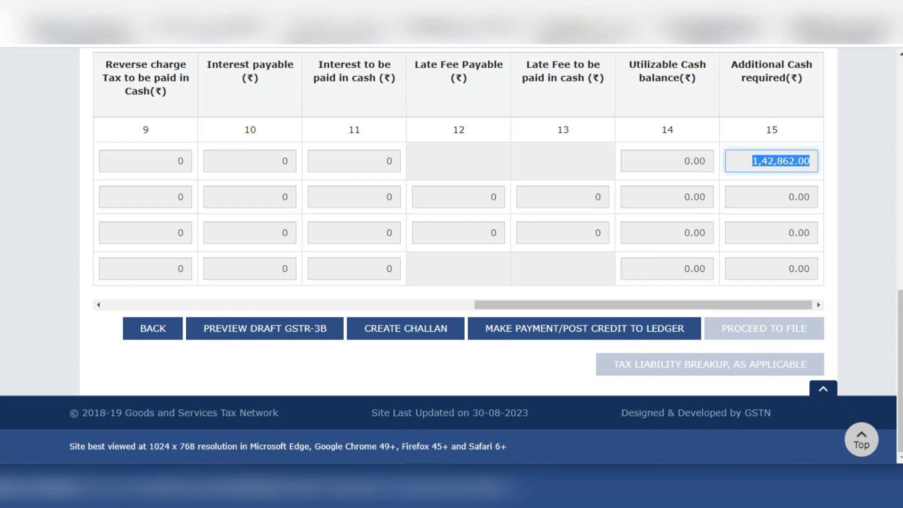
{"action": "left_click", "coordinate": [301, 305]}
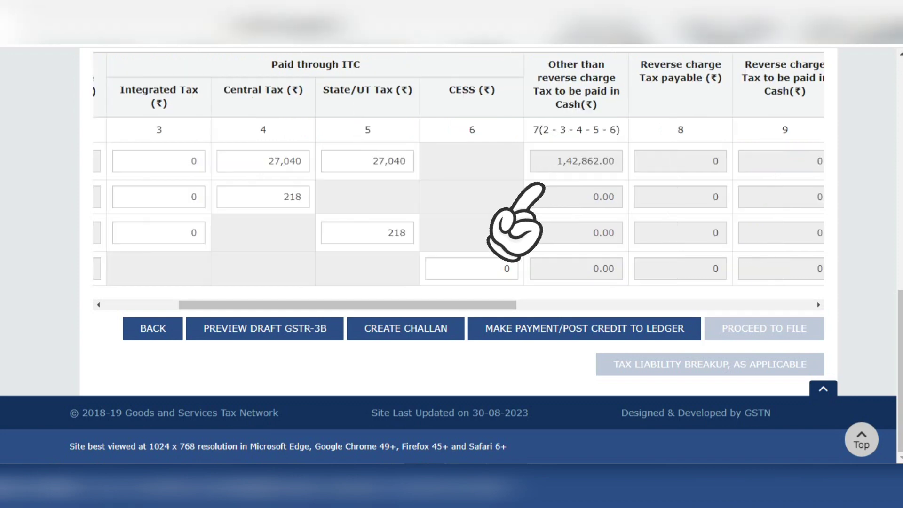
{"action": "left_click", "coordinate": [534, 328]}
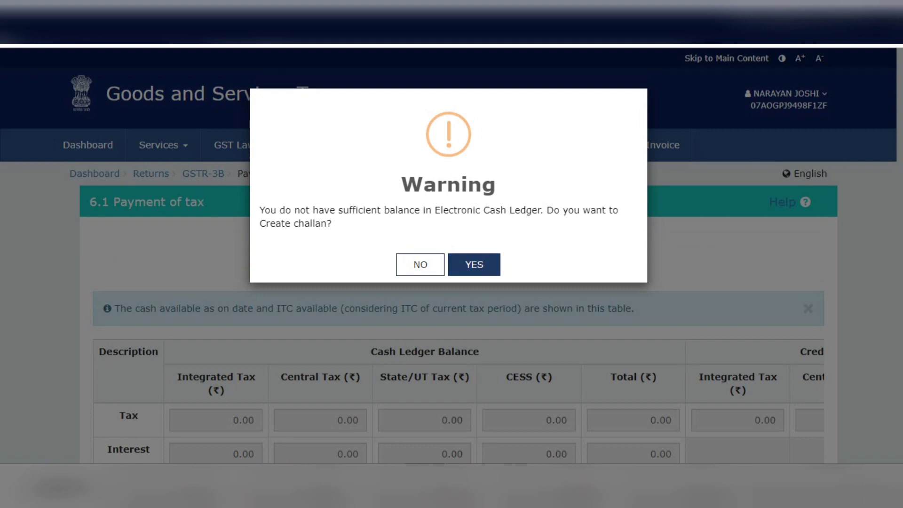
{"action": "scroll", "coordinate": [430, 384], "scroll_direction": "down", "scroll_amount": 2}
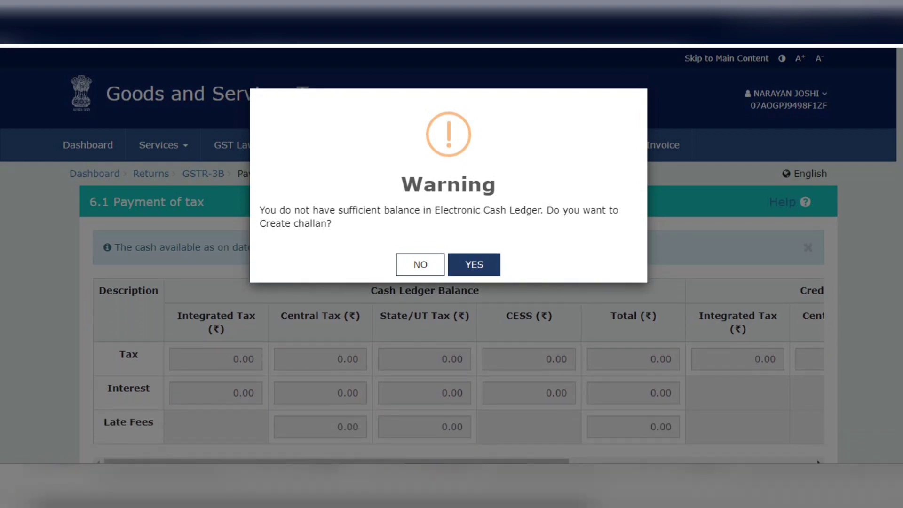
{"action": "left_click", "coordinate": [474, 265]}
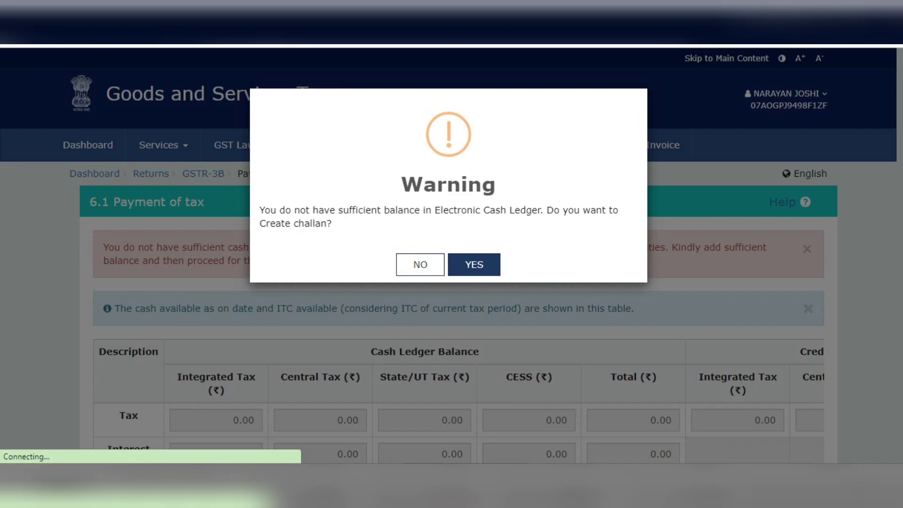
Generate the challan with NEFT/RTGS as the payment mode and IDBI BANK as the remitting bank
{"action": "scroll", "coordinate": [449, 256], "scroll_direction": "down", "scroll_amount": 2}
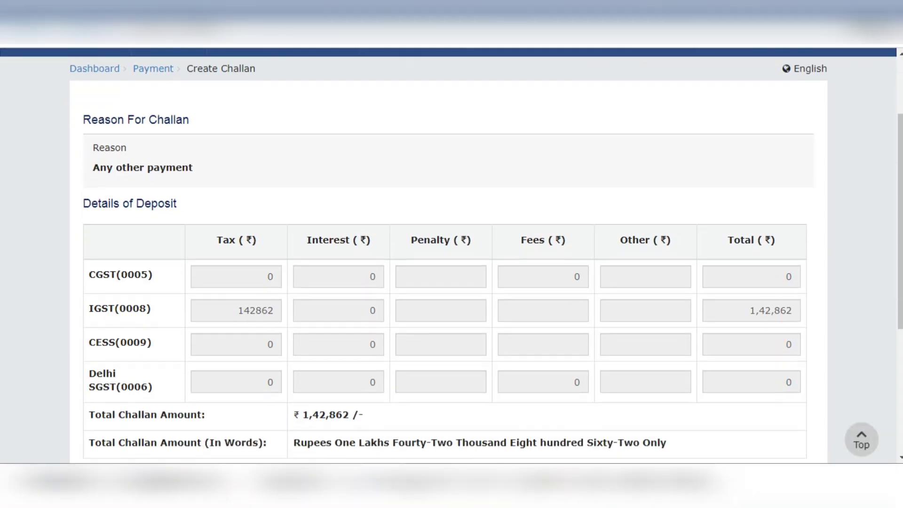
{"action": "scroll", "coordinate": [448, 255], "scroll_direction": "up", "scroll_amount": 1}
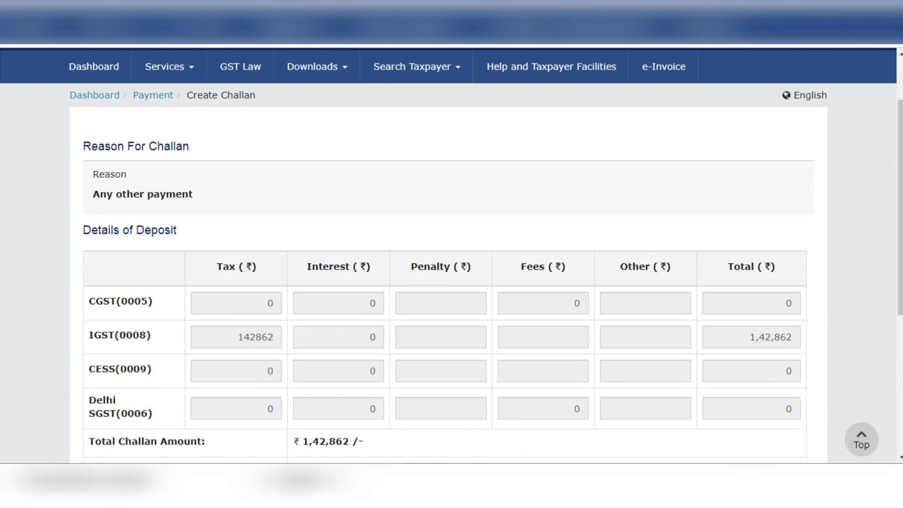
{"action": "scroll", "coordinate": [449, 256], "scroll_direction": "down", "scroll_amount": 3}
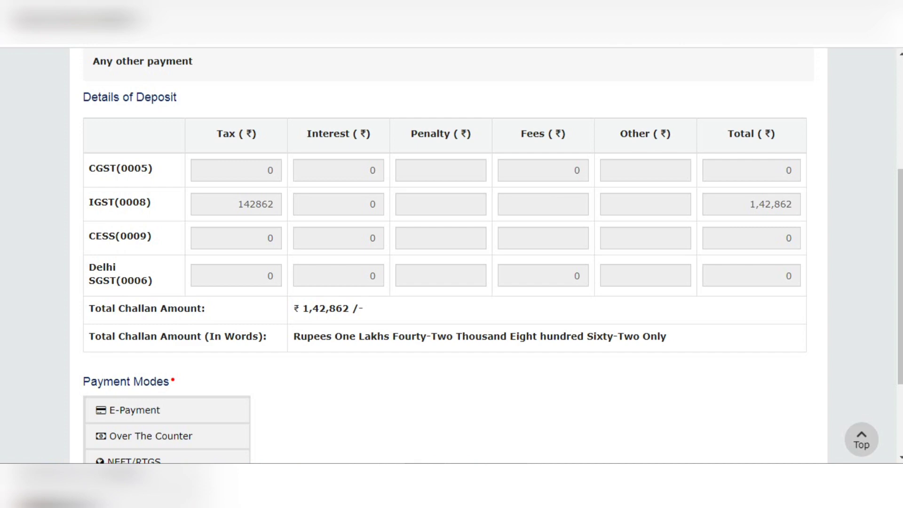
{"action": "scroll", "coordinate": [451, 254], "scroll_direction": "down", "scroll_amount": 3}
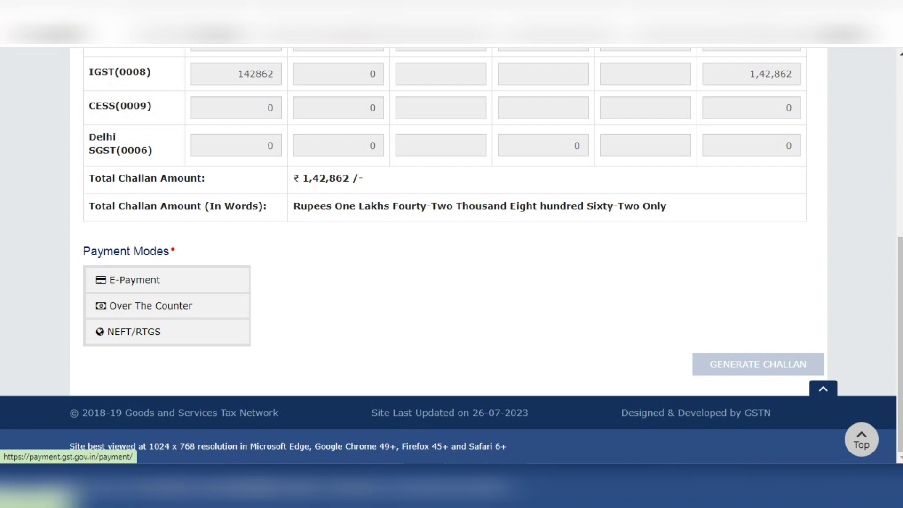
{"action": "left_click", "coordinate": [135, 332]}
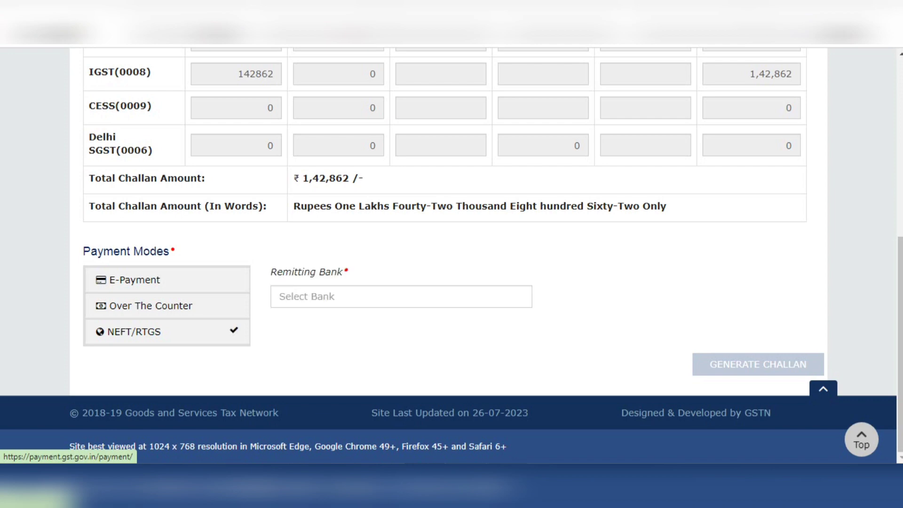
{"action": "left_click", "coordinate": [401, 297]}
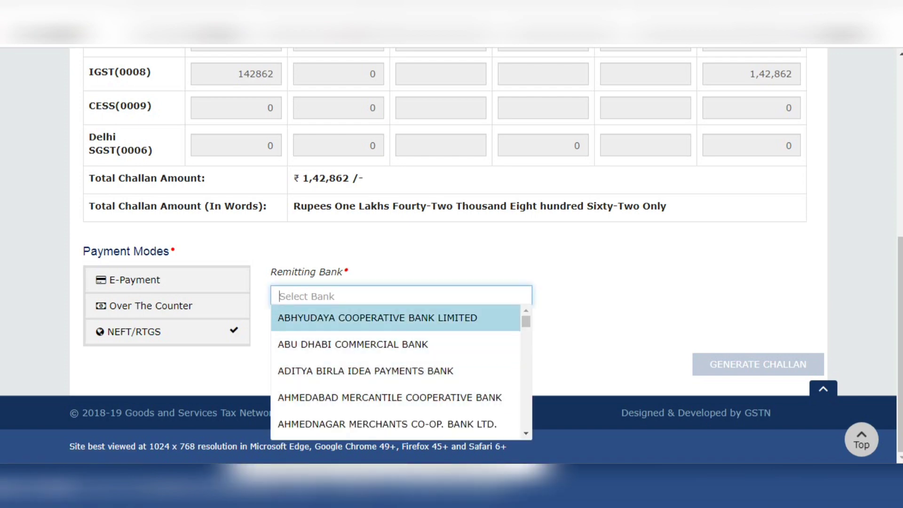
{"action": "type", "text": "I"}
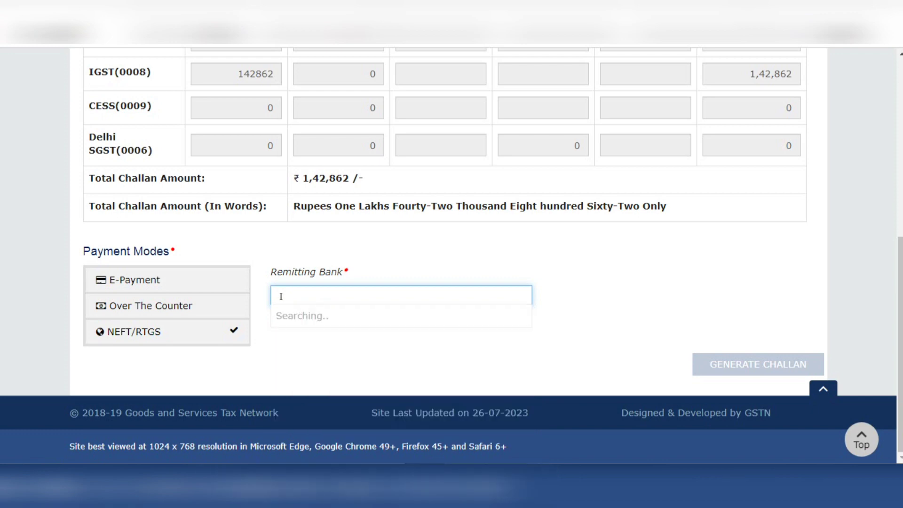
{"action": "type", "text": "DBI"}
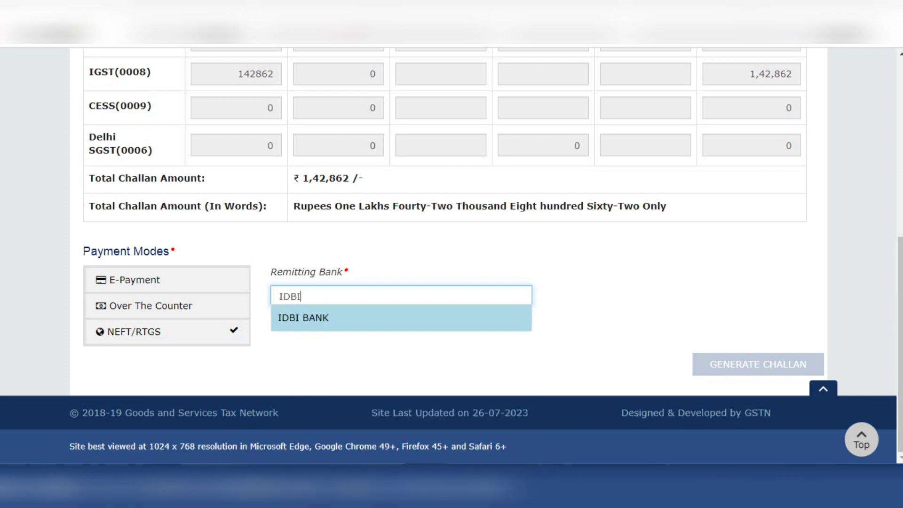
{"action": "key", "text": "Return"}
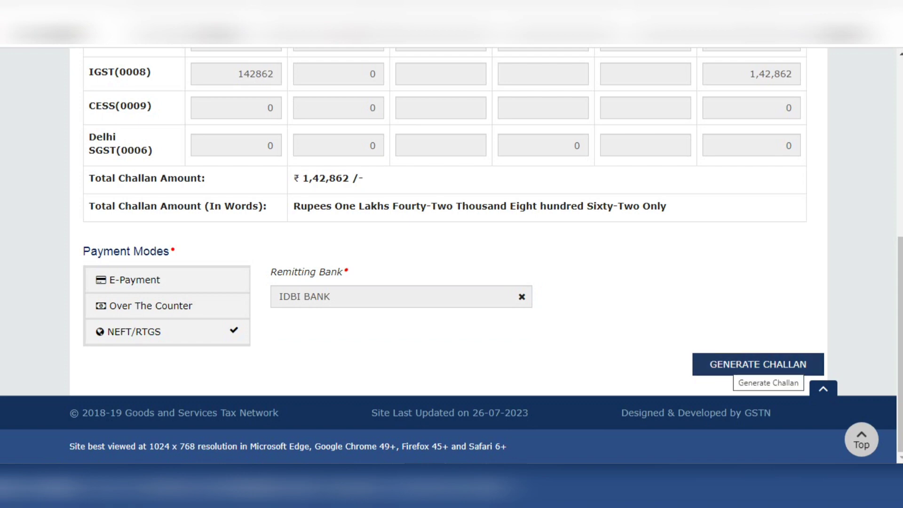
{"action": "left_click", "coordinate": [758, 364]}
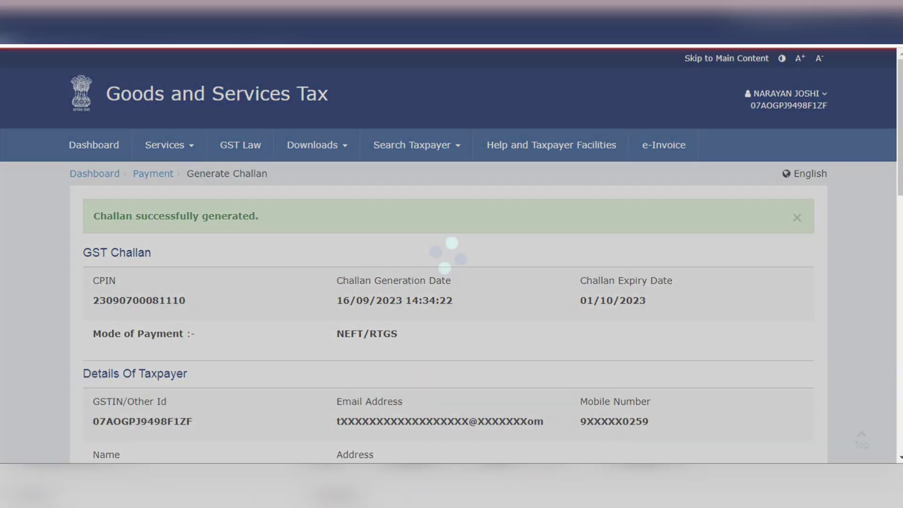
Review the generated challan's payment mode, taxpayer details, deposit breakdown and NEFT/RTGS beneficiary details
{"action": "scroll", "coordinate": [448, 256], "scroll_direction": "down", "scroll_amount": 1}
{"action": "scroll", "coordinate": [451, 253], "scroll_direction": "down", "scroll_amount": 2}
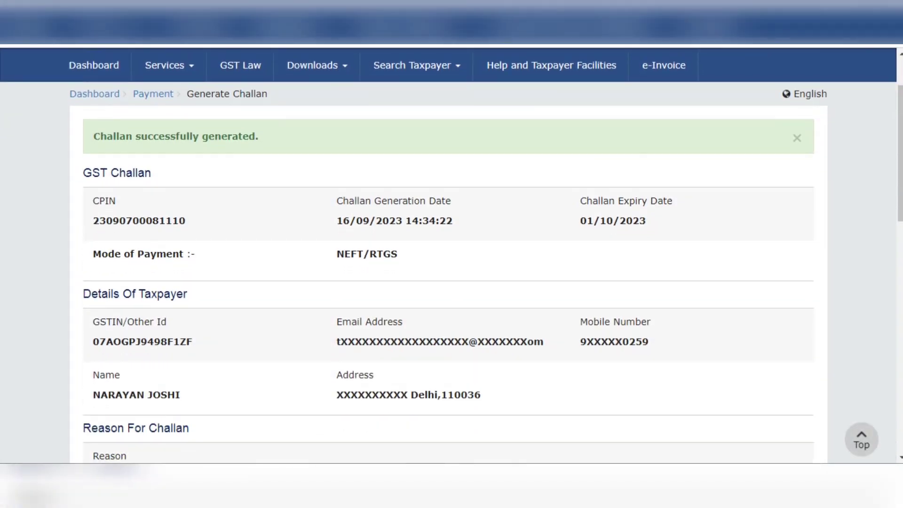
{"action": "scroll", "coordinate": [452, 254], "scroll_direction": "down", "scroll_amount": 2}
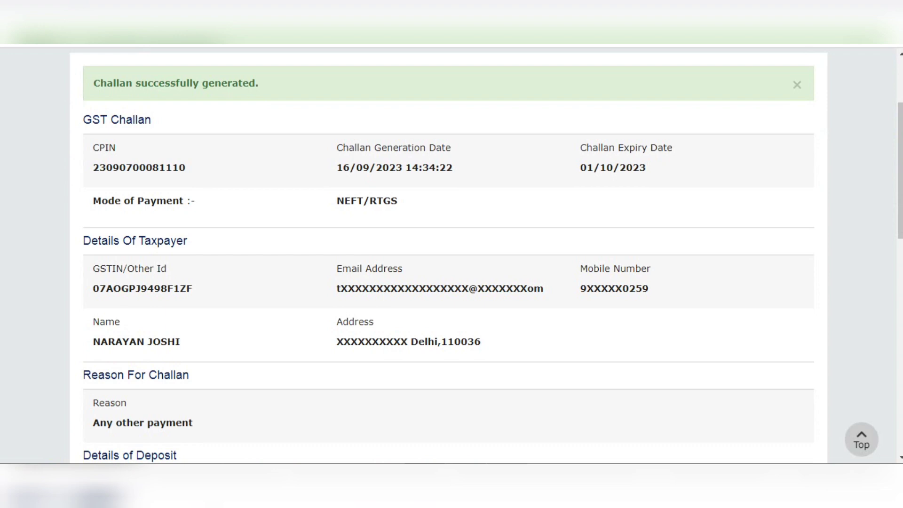
{"action": "scroll", "coordinate": [451, 254], "scroll_direction": "down", "scroll_amount": 3}
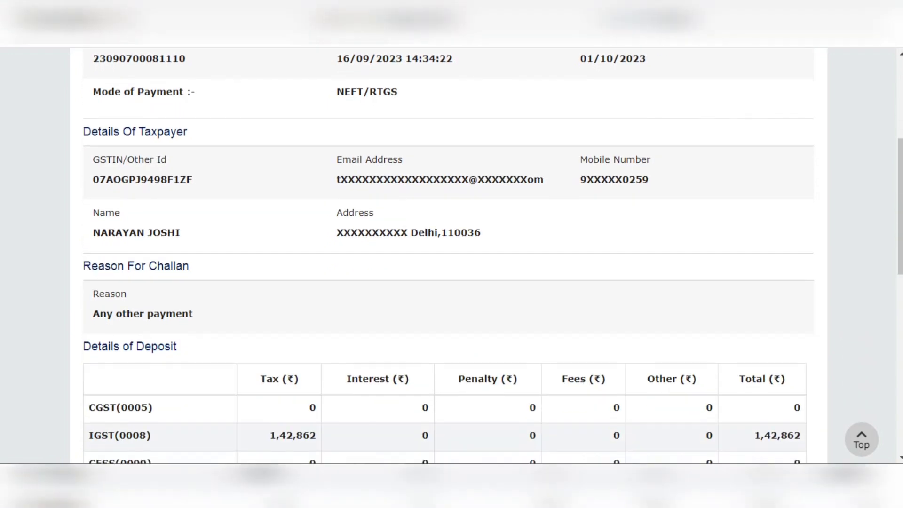
{"action": "scroll", "coordinate": [452, 254], "scroll_direction": "down", "scroll_amount": 3}
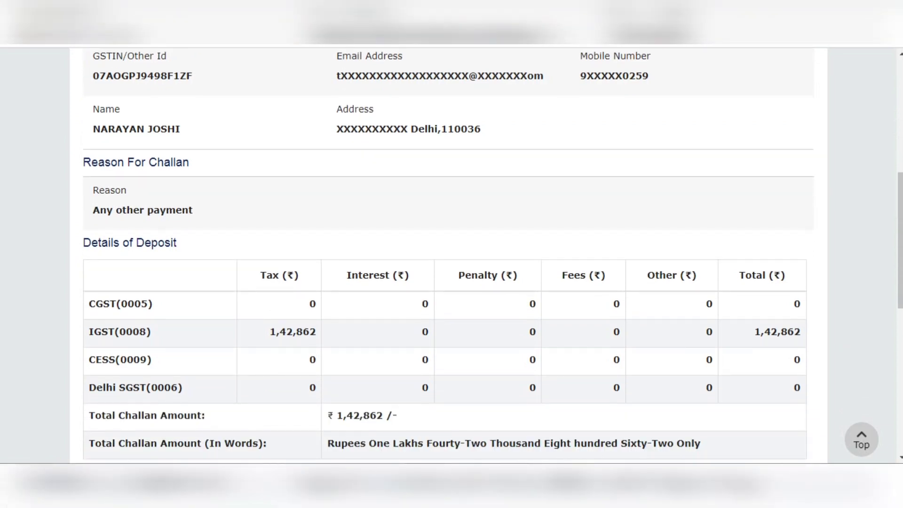
{"action": "scroll", "coordinate": [451, 254], "scroll_direction": "down", "scroll_amount": 5}
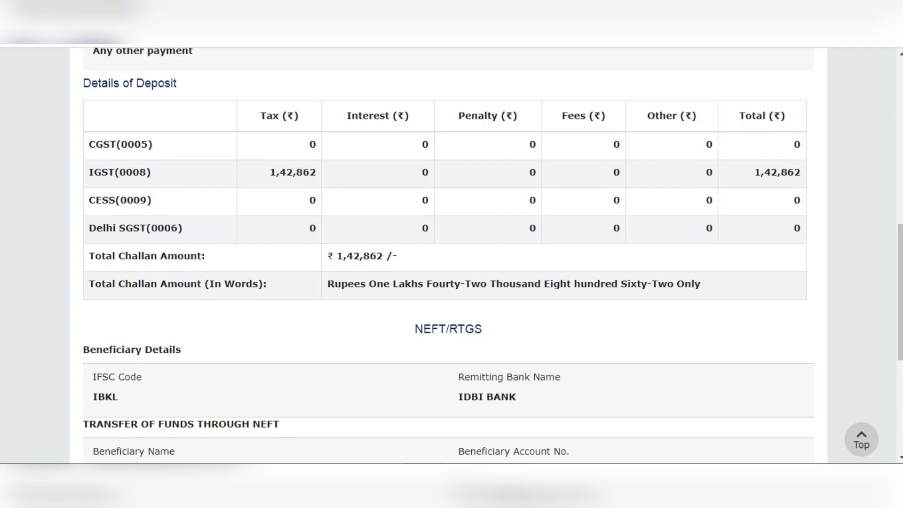
Download the generated NEFT/RTGS challan as a PDF and review its deposit, payment mode and beneficiary details
{"action": "scroll", "coordinate": [451, 254], "scroll_direction": "down", "scroll_amount": 4}
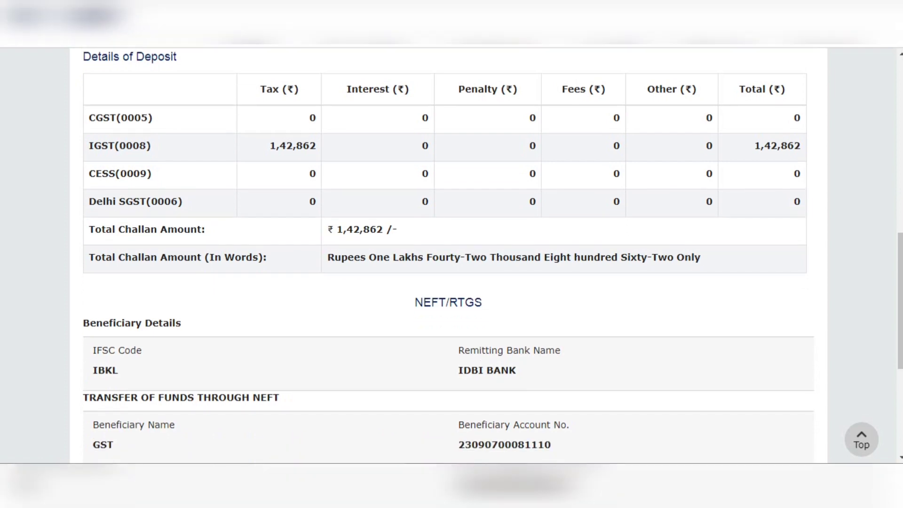
{"action": "scroll", "coordinate": [452, 254], "scroll_direction": "down", "scroll_amount": 3}
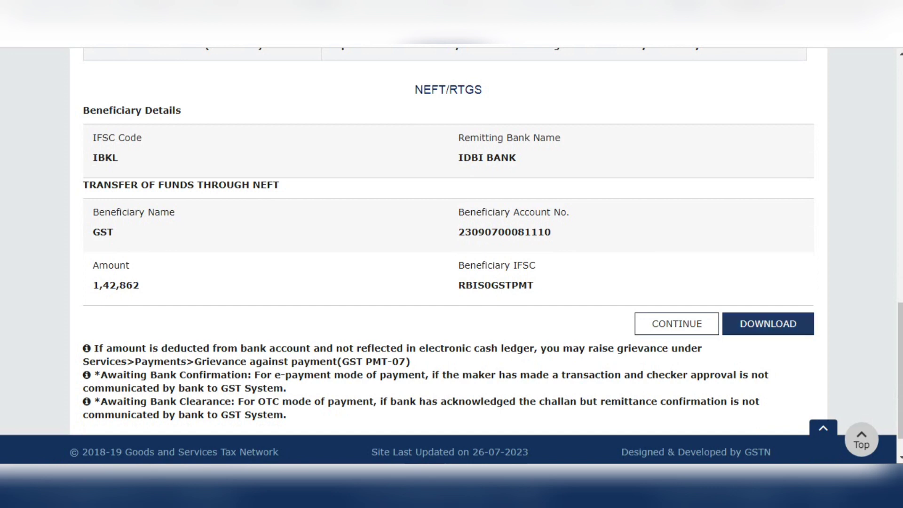
{"action": "left_click", "coordinate": [768, 324]}
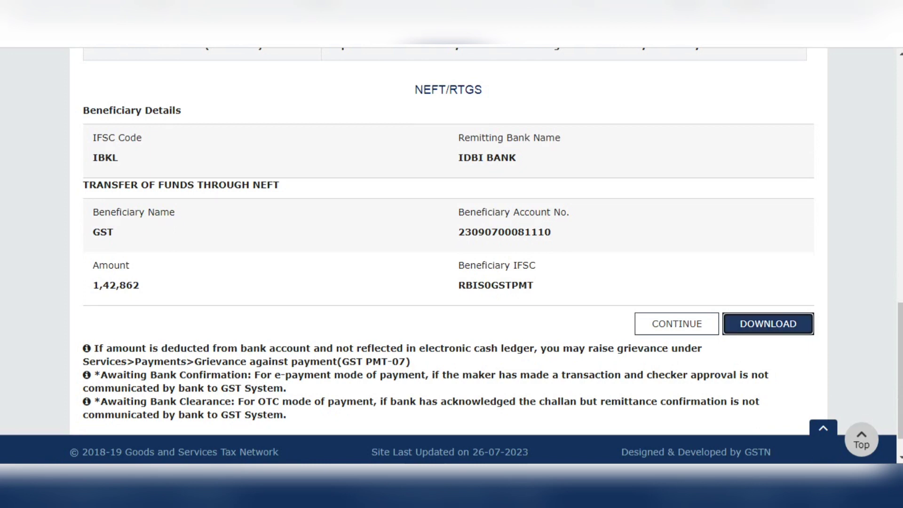
{"action": "key", "text": "Return"}
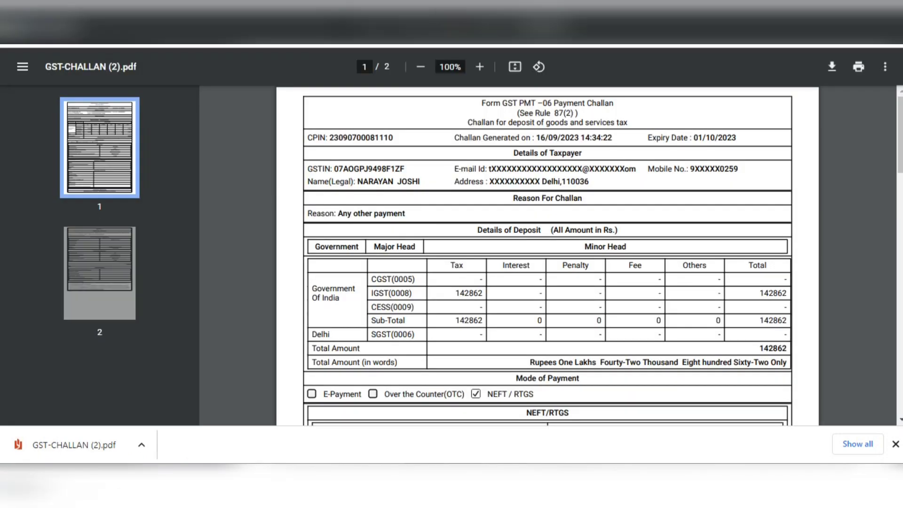
{"action": "scroll", "coordinate": [547, 273], "scroll_direction": "down", "scroll_amount": 3}
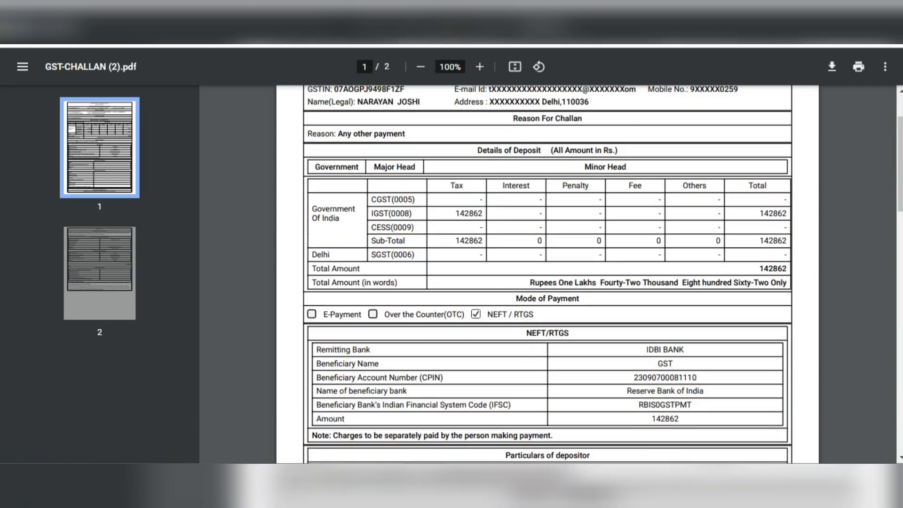
{"action": "scroll", "coordinate": [547, 273], "scroll_direction": "down", "scroll_amount": 1}
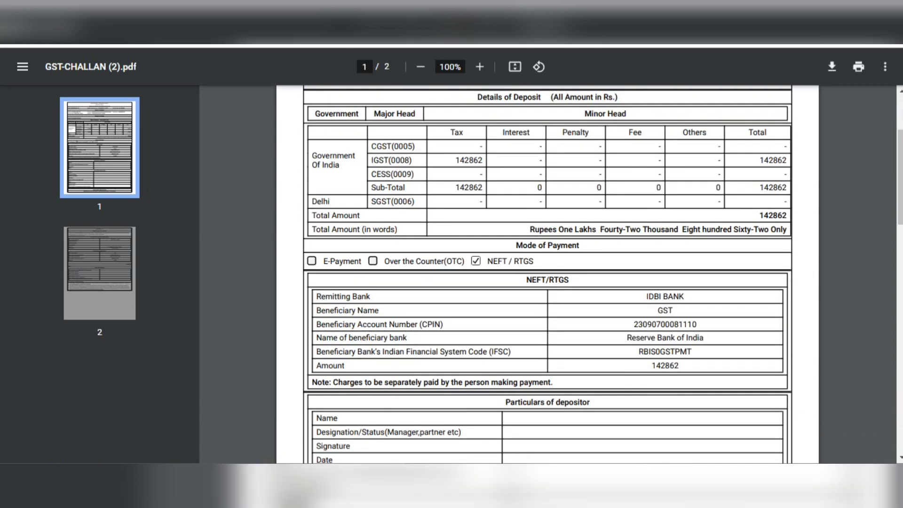
{"action": "scroll", "coordinate": [548, 273], "scroll_direction": "down", "scroll_amount": 2}
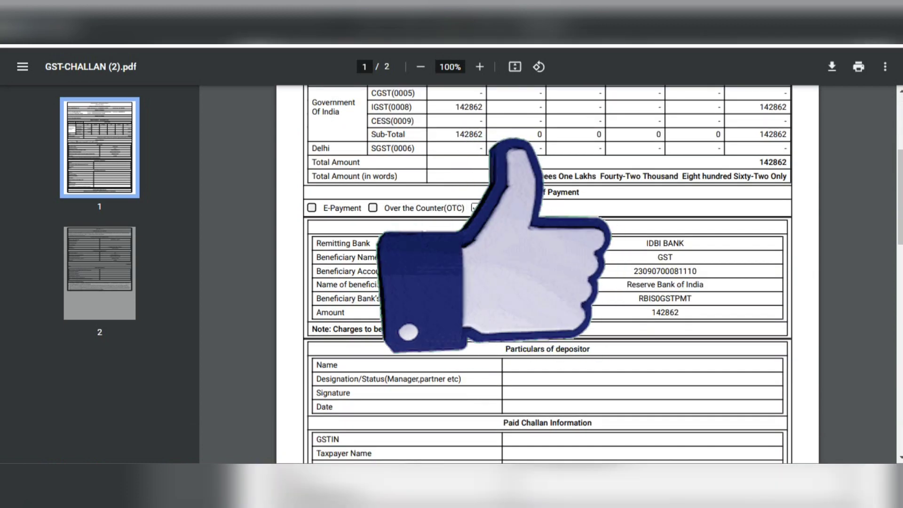
{"action": "scroll", "coordinate": [547, 273], "scroll_direction": "down", "scroll_amount": 1}
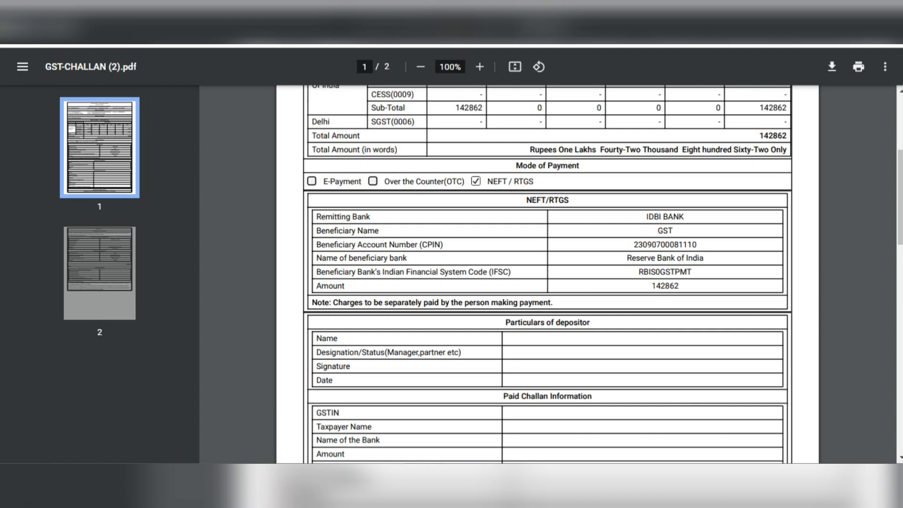
{"action": "scroll", "coordinate": [548, 273], "scroll_direction": "down", "scroll_amount": 5}
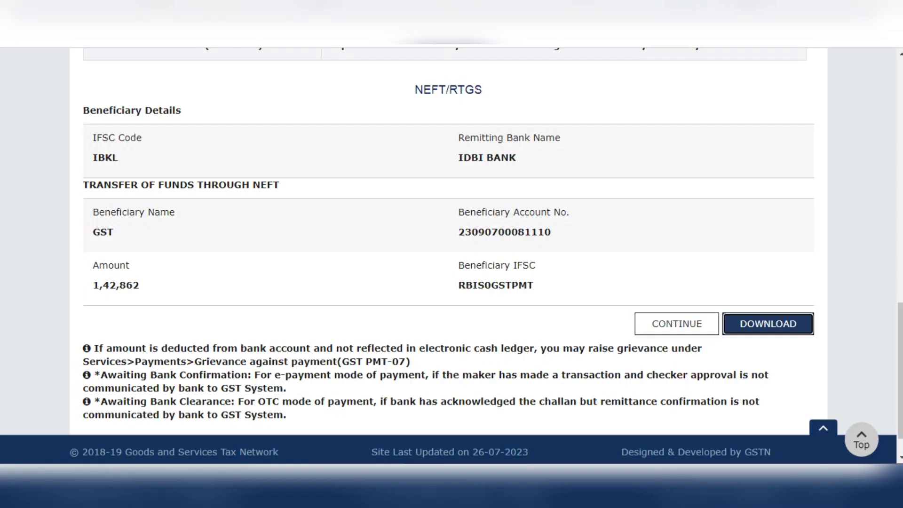
Return to the dashboard and search the returns to file for 2023-24, Quarter 2 (Jul - Sep), period August
{"action": "scroll", "coordinate": [449, 255], "scroll_direction": "up", "scroll_amount": 11}
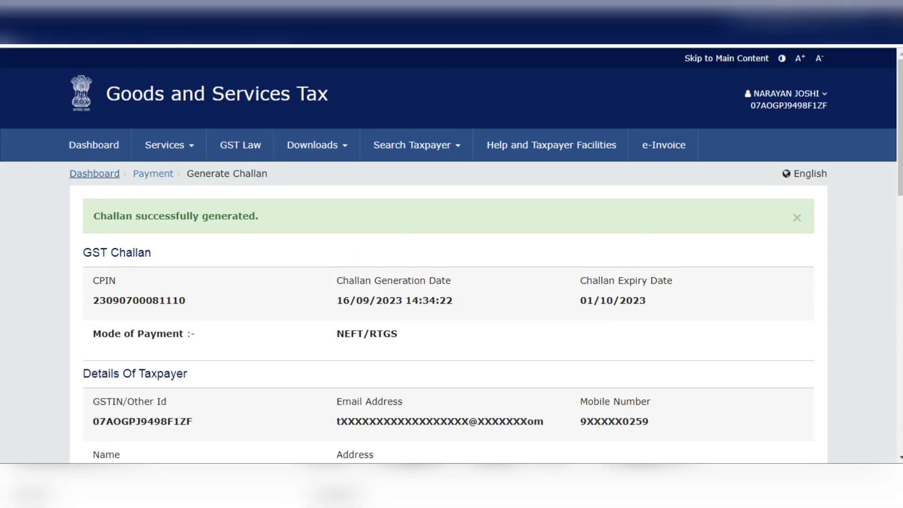
{"action": "left_click", "coordinate": [94, 173]}
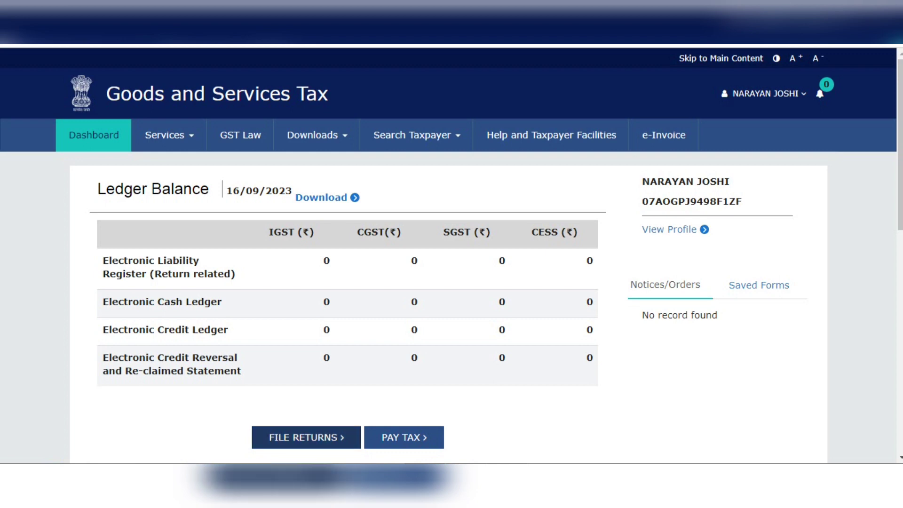
{"action": "left_click", "coordinate": [306, 438]}
{"action": "left_click", "coordinate": [543, 287]}
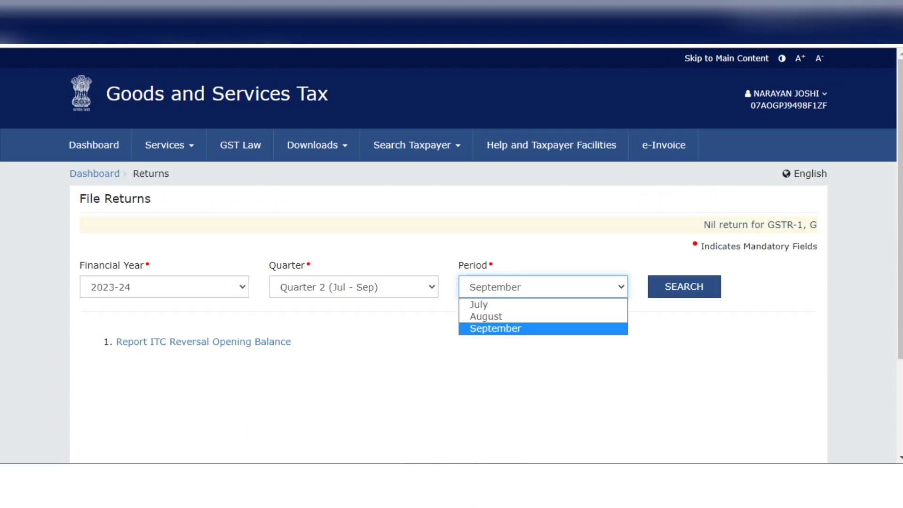
{"action": "left_click", "coordinate": [475, 317]}
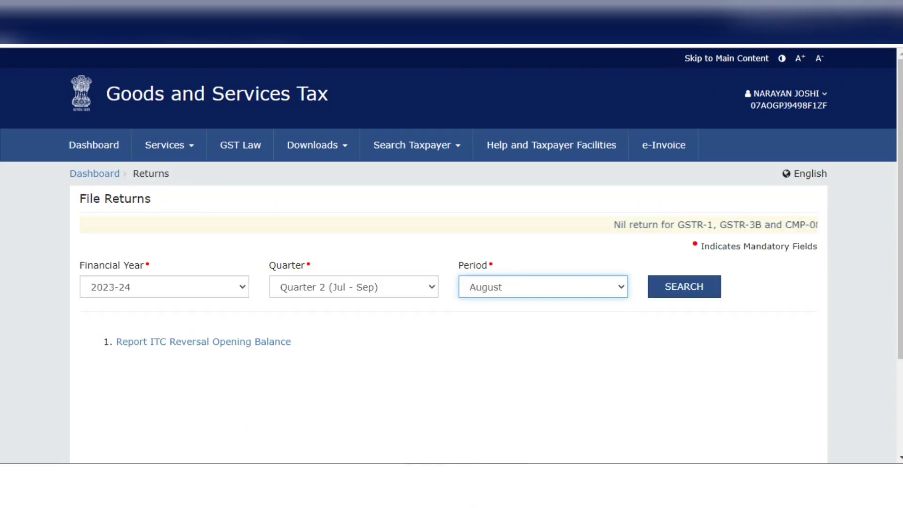
{"action": "left_click", "coordinate": [684, 286]}
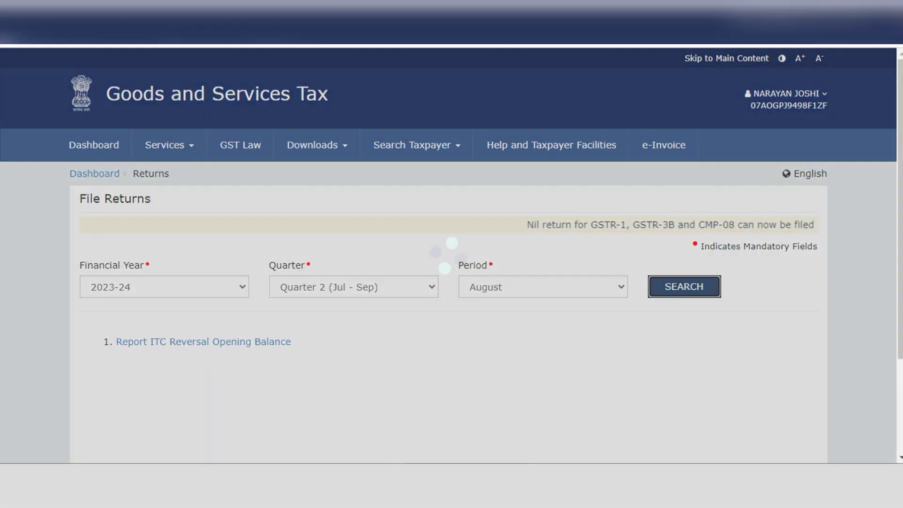
Open the August GSTR-3B for online preparation as a non-nil return and dismiss the system generated summary
{"action": "scroll", "coordinate": [449, 255], "scroll_direction": "down", "scroll_amount": 1}
{"action": "scroll", "coordinate": [448, 255], "scroll_direction": "down", "scroll_amount": 8}
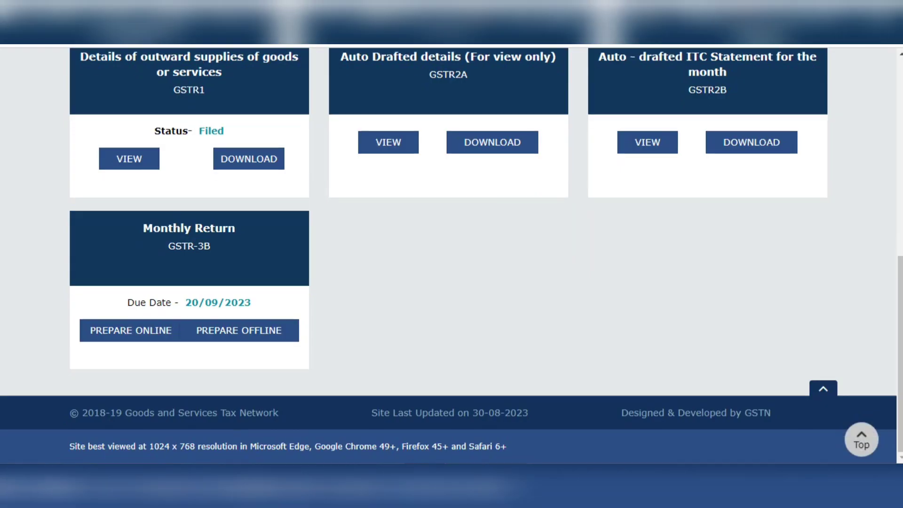
{"action": "left_click", "coordinate": [131, 331]}
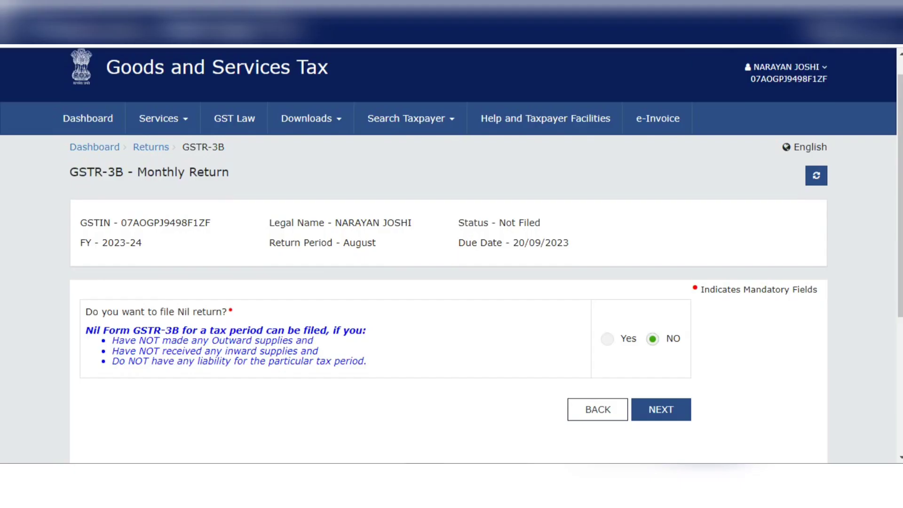
{"action": "scroll", "coordinate": [449, 256], "scroll_direction": "down", "scroll_amount": 2}
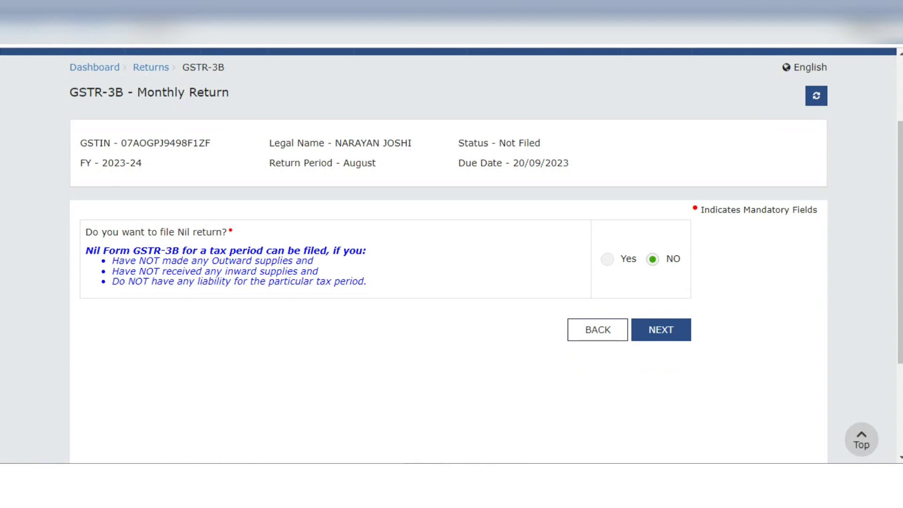
{"action": "left_click", "coordinate": [661, 329]}
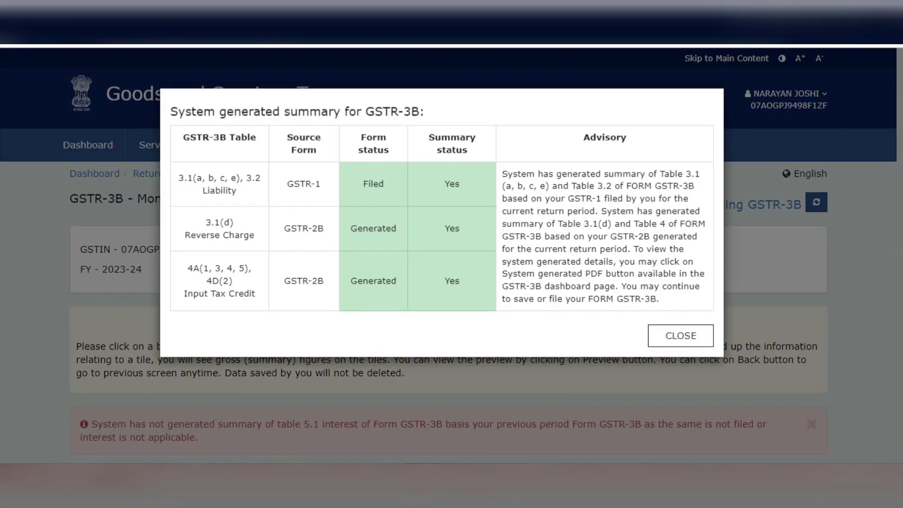
{"action": "left_click", "coordinate": [680, 335]}
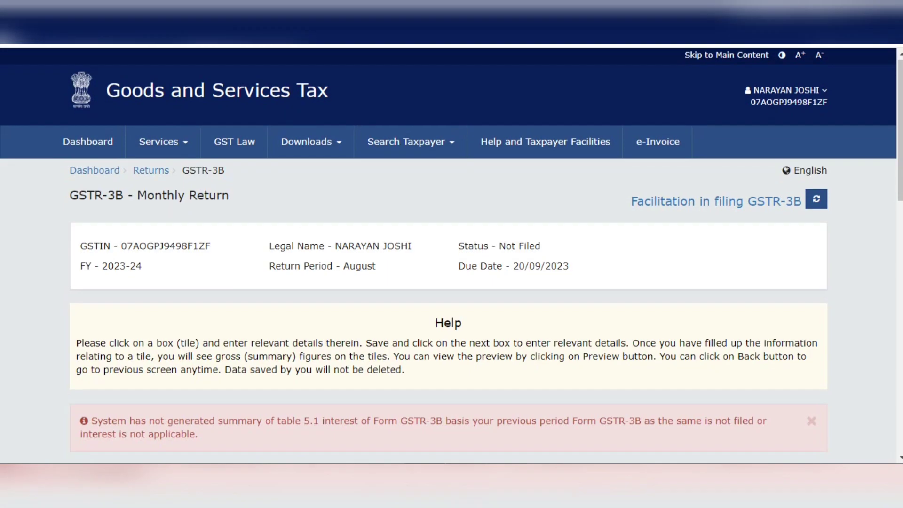
Proceed from the GSTR-3B summary tiles to the payment of tax
{"action": "scroll", "coordinate": [707, 231], "scroll_direction": "down", "scroll_amount": 10}
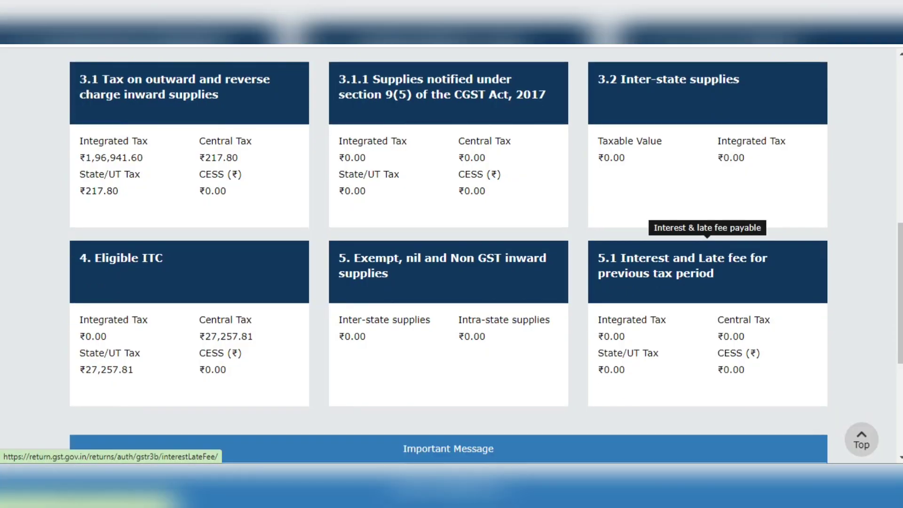
{"action": "scroll", "coordinate": [707, 230], "scroll_direction": "down", "scroll_amount": 5}
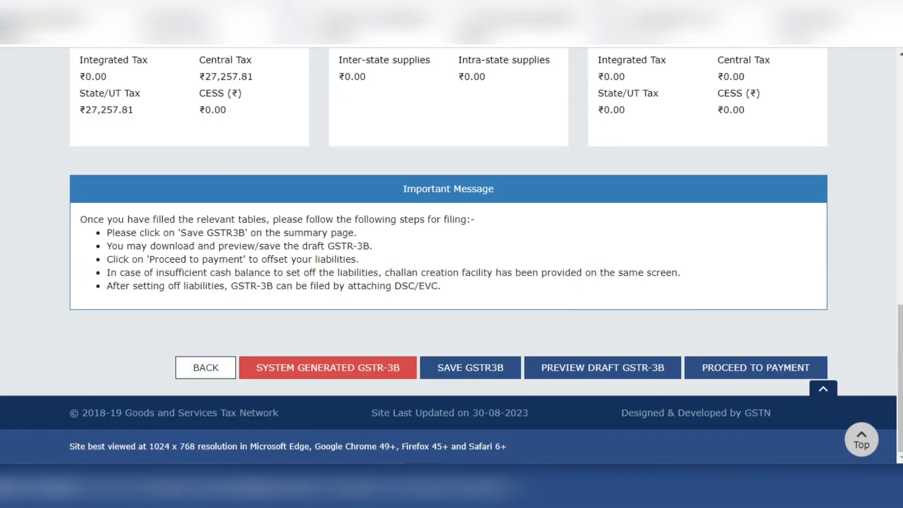
{"action": "left_click", "coordinate": [755, 367]}
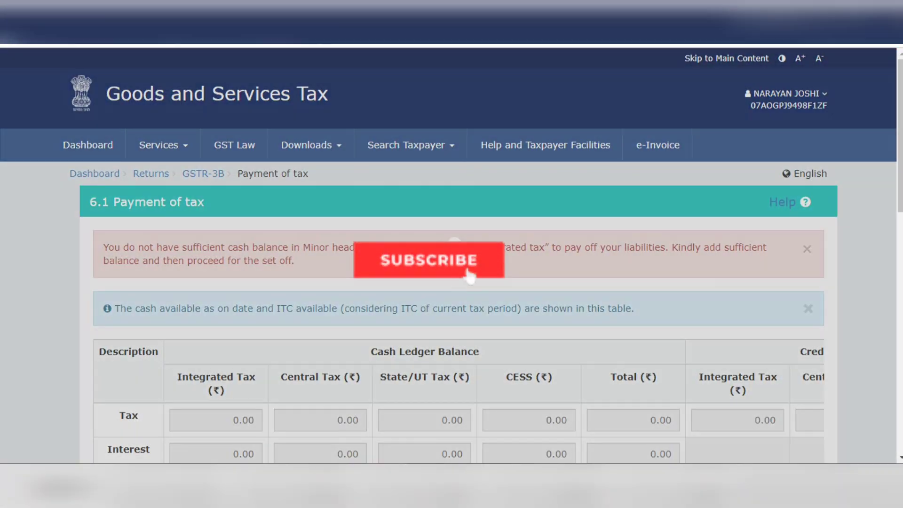
Try to make the payment and post credit to the ledger, and agree to create a challan for the cash shortfall
{"action": "scroll", "coordinate": [452, 282], "scroll_direction": "down", "scroll_amount": 1}
{"action": "scroll", "coordinate": [452, 254], "scroll_direction": "down", "scroll_amount": 5}
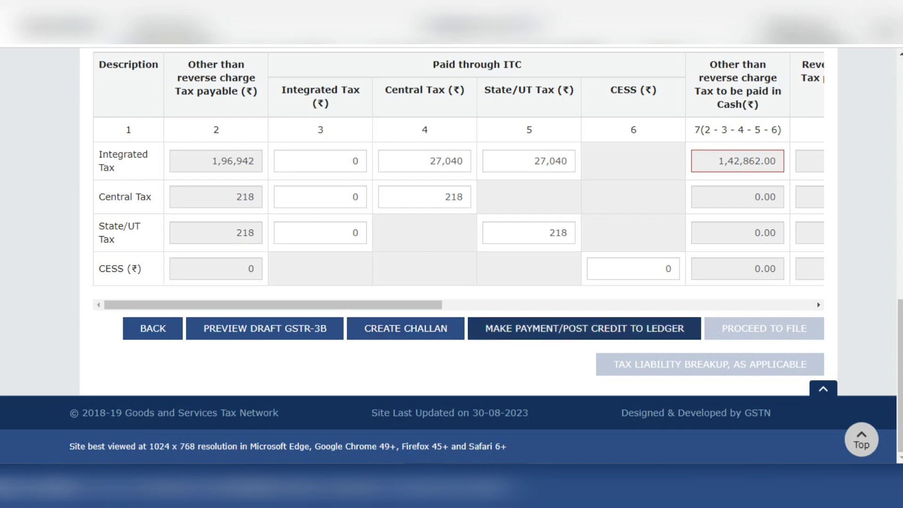
{"action": "left_click", "coordinate": [584, 328]}
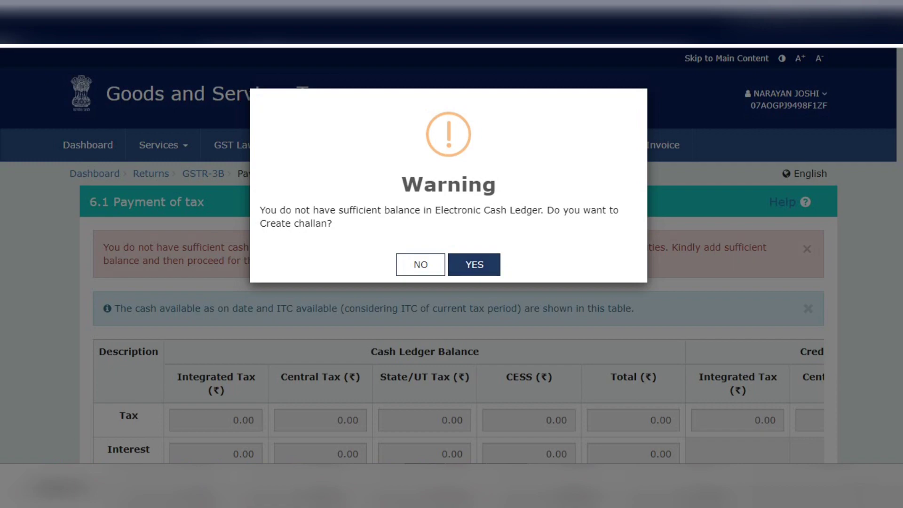
{"action": "left_click", "coordinate": [474, 265]}
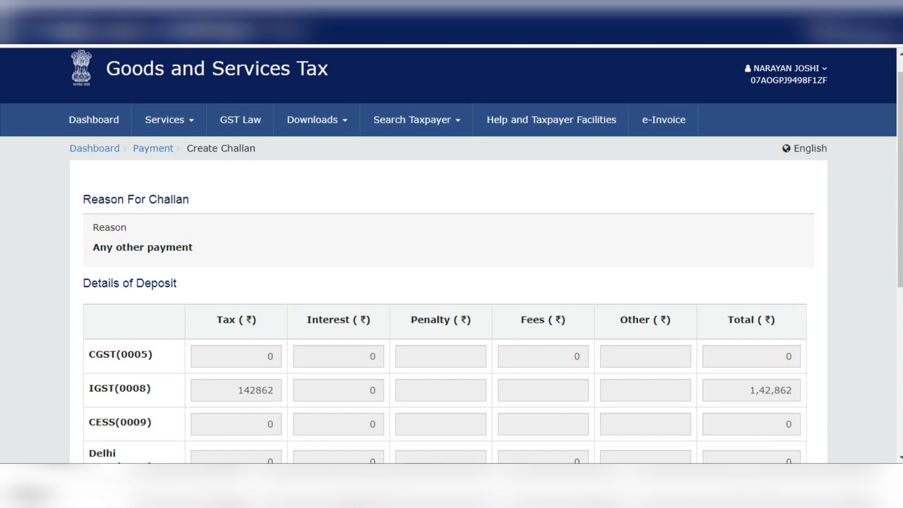
Generate the challan with E-Payment as the payment mode
{"action": "scroll", "coordinate": [452, 254], "scroll_direction": "down", "scroll_amount": 7}
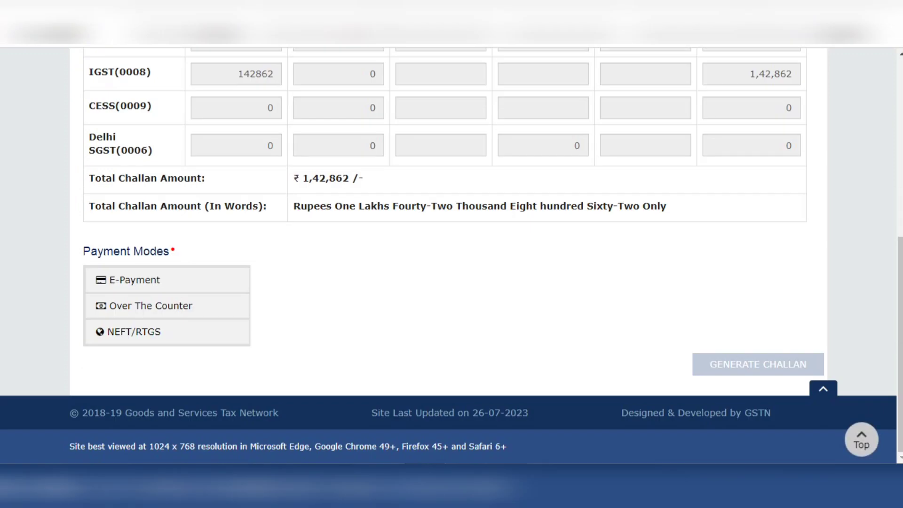
{"action": "left_click", "coordinate": [135, 280]}
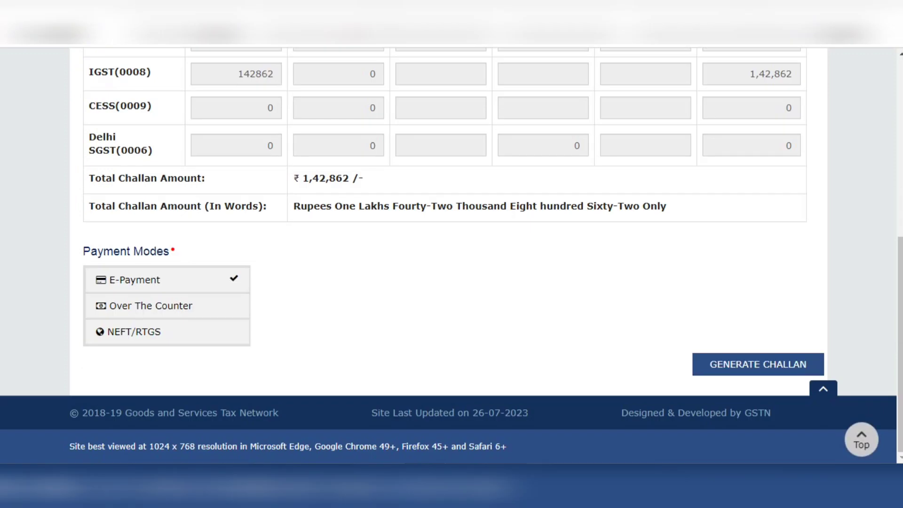
{"action": "left_click", "coordinate": [758, 364]}
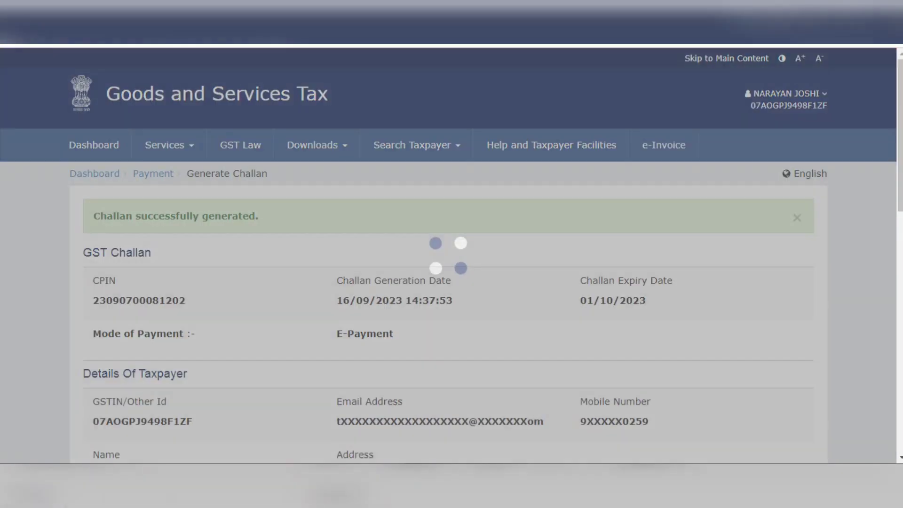
Choose Net Banking through INDIAN BANK for the e-payment, accept the terms and conditions, and make the payment
{"action": "scroll", "coordinate": [452, 254], "scroll_direction": "down", "scroll_amount": 8}
{"action": "scroll", "coordinate": [452, 254], "scroll_direction": "down", "scroll_amount": 6}
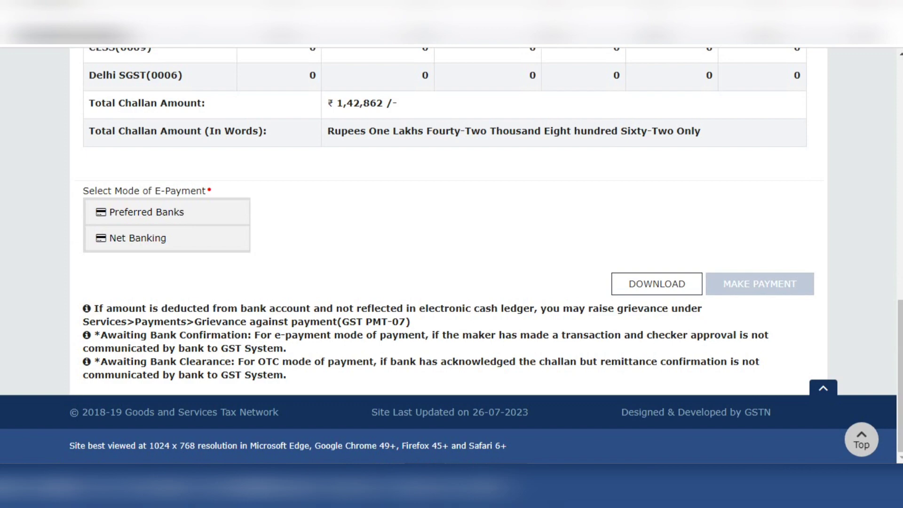
{"action": "left_click", "coordinate": [147, 212]}
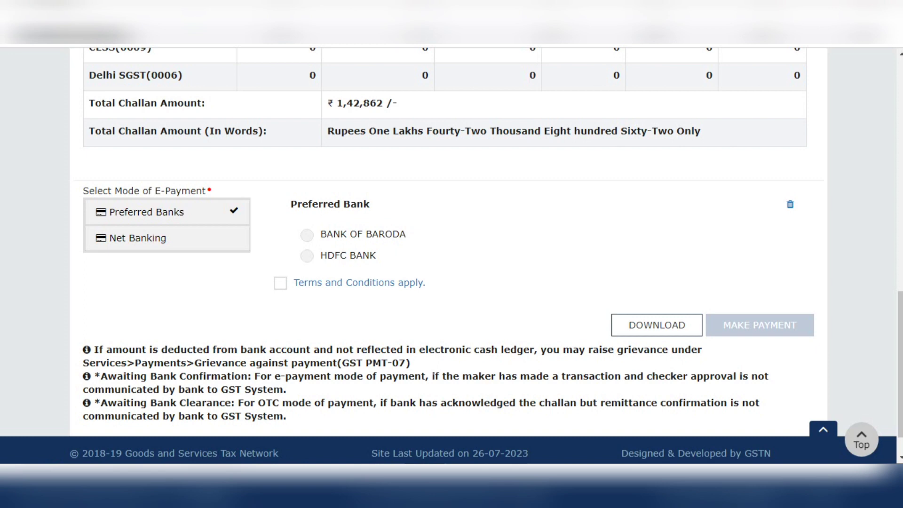
{"action": "left_click", "coordinate": [166, 238]}
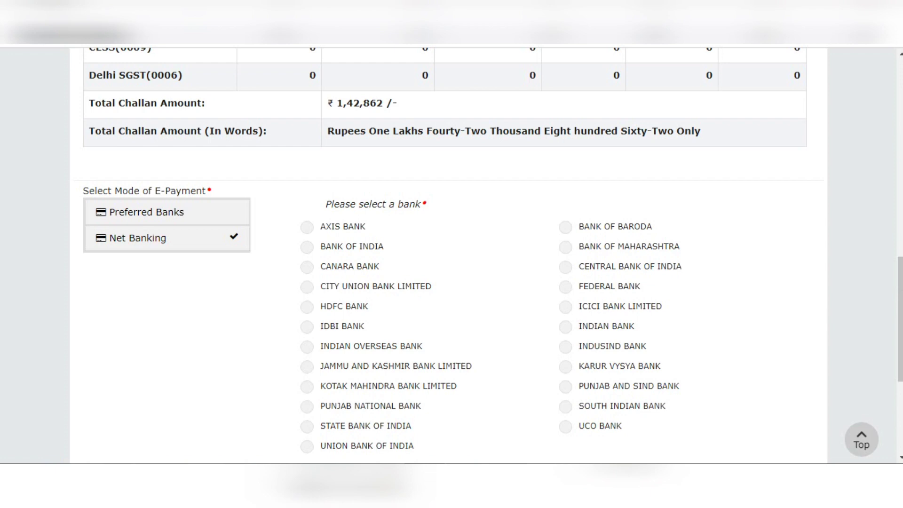
{"action": "scroll", "coordinate": [452, 254], "scroll_direction": "down", "scroll_amount": 4}
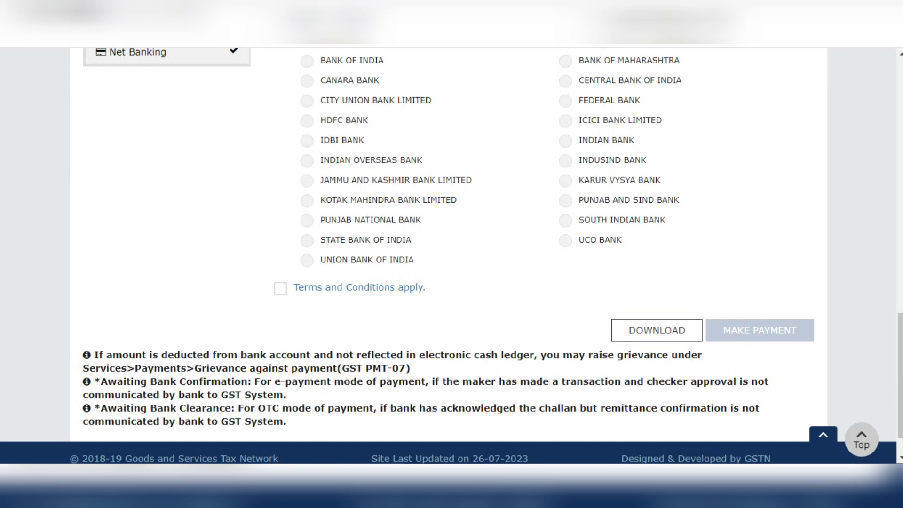
{"action": "left_click", "coordinate": [565, 140]}
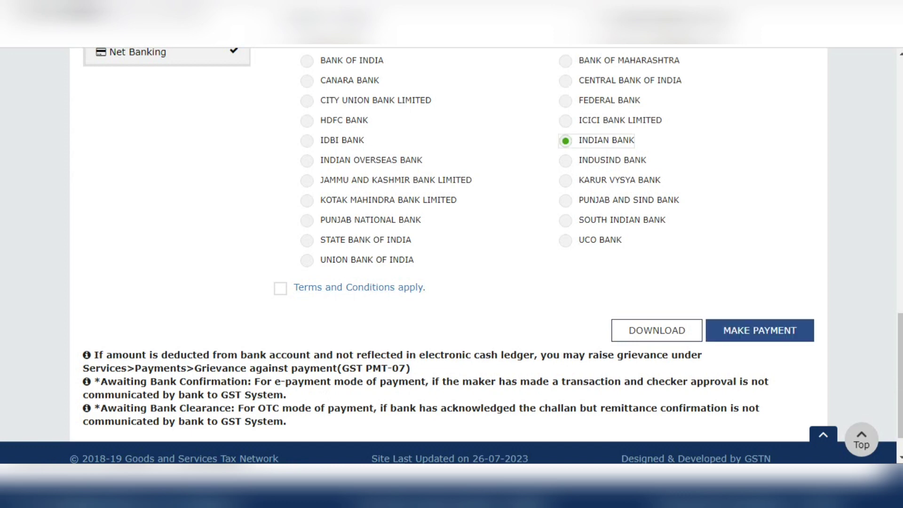
{"action": "left_click", "coordinate": [280, 288]}
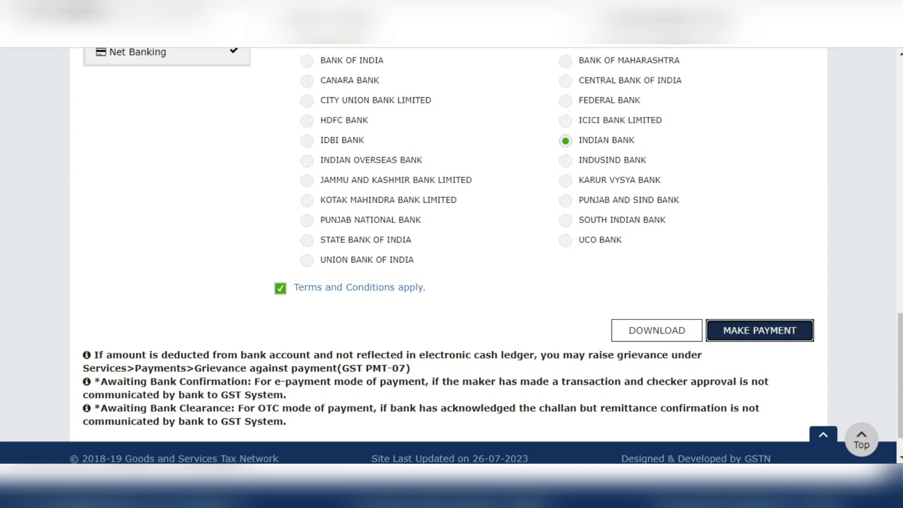
{"action": "left_click", "coordinate": [759, 330]}
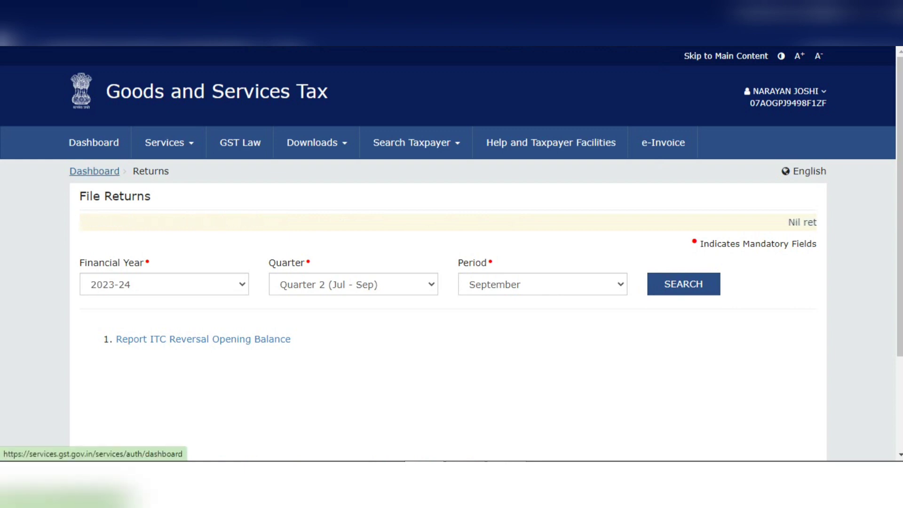
Go back to the dashboard from the File Returns page
{"action": "left_click", "coordinate": [94, 171]}
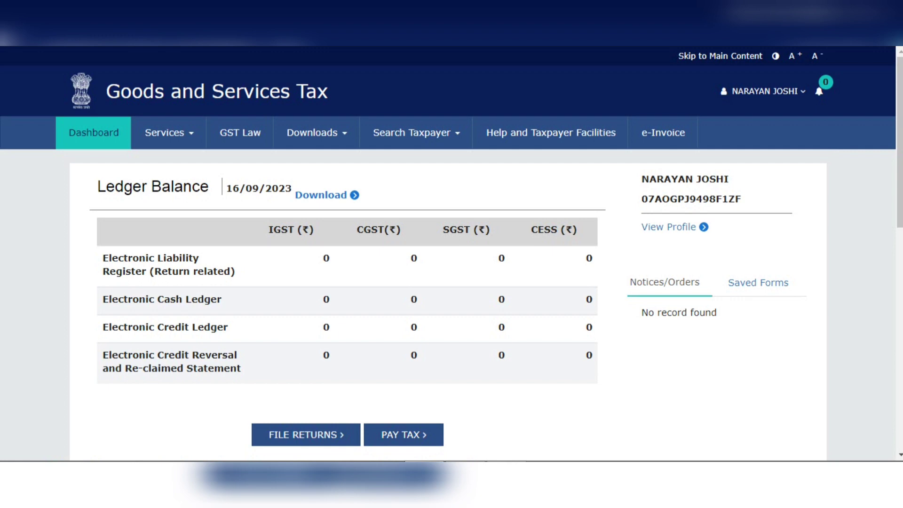
Check the Electronic Cash Ledger balance and open the page for creating a new challan
{"action": "double_click", "coordinate": [326, 299]}
{"action": "left_click", "coordinate": [326, 299]}
{"action": "left_click", "coordinate": [168, 133]}
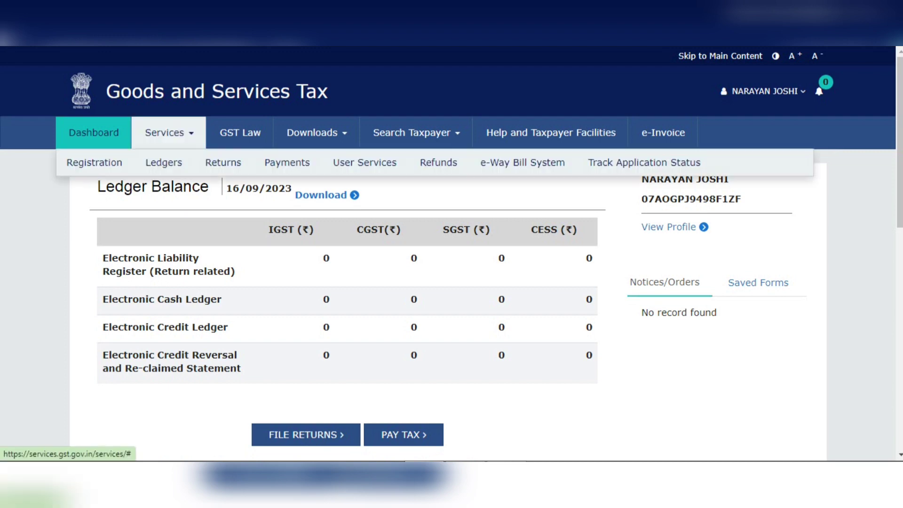
{"action": "mouse_move", "coordinate": [286, 163]}
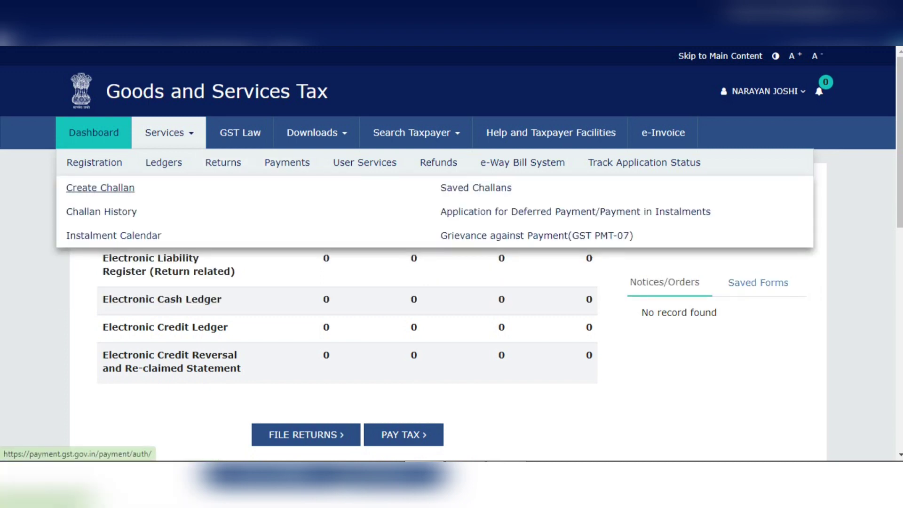
{"action": "left_click", "coordinate": [100, 187]}
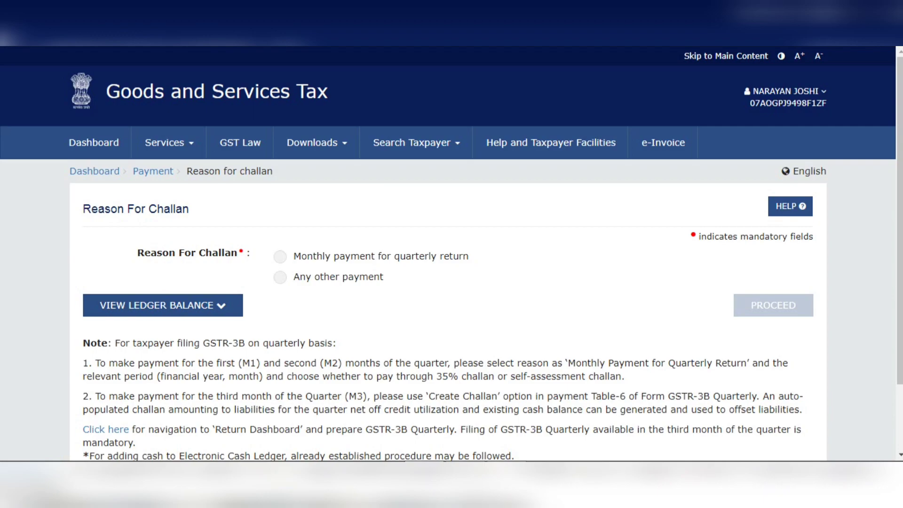
Choose Monthly payment for quarterly return as the challan reason, for financial year 2023-24 and period July
{"action": "left_click", "coordinate": [280, 256]}
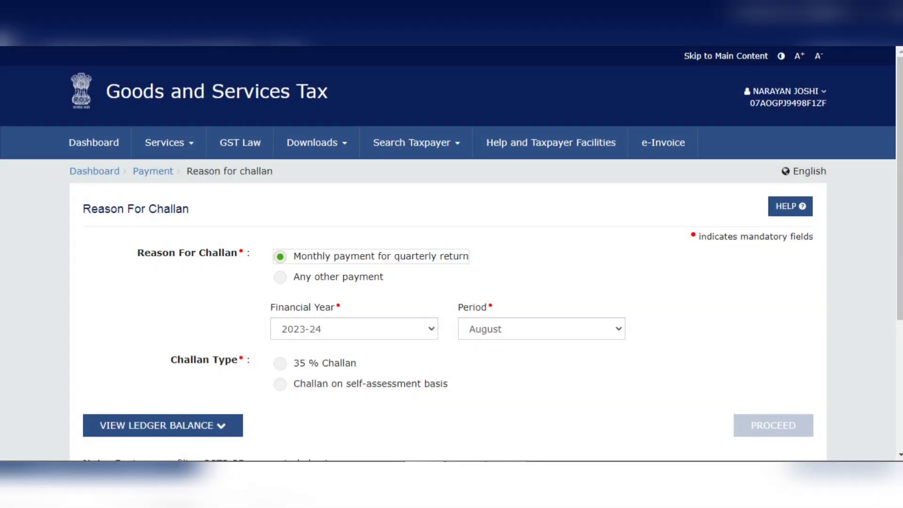
{"action": "left_click", "coordinate": [354, 328]}
{"action": "left_click", "coordinate": [354, 329]}
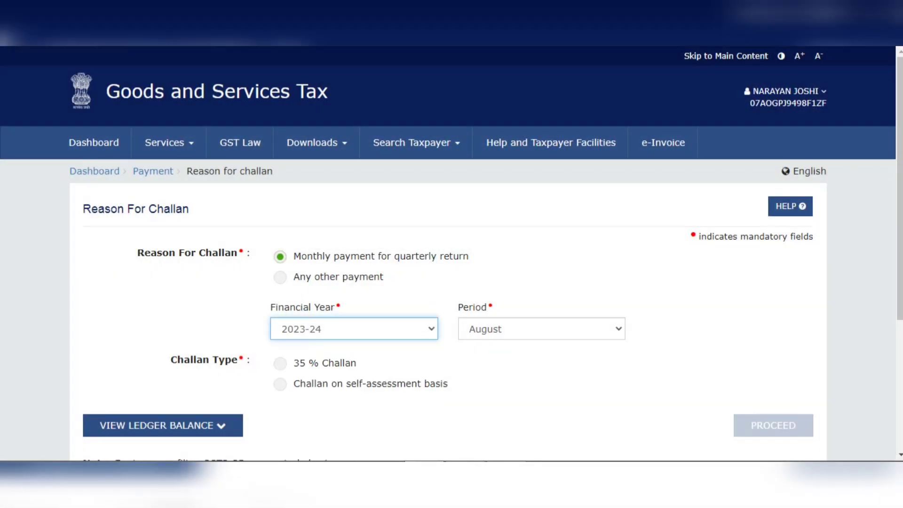
{"action": "left_click", "coordinate": [542, 329]}
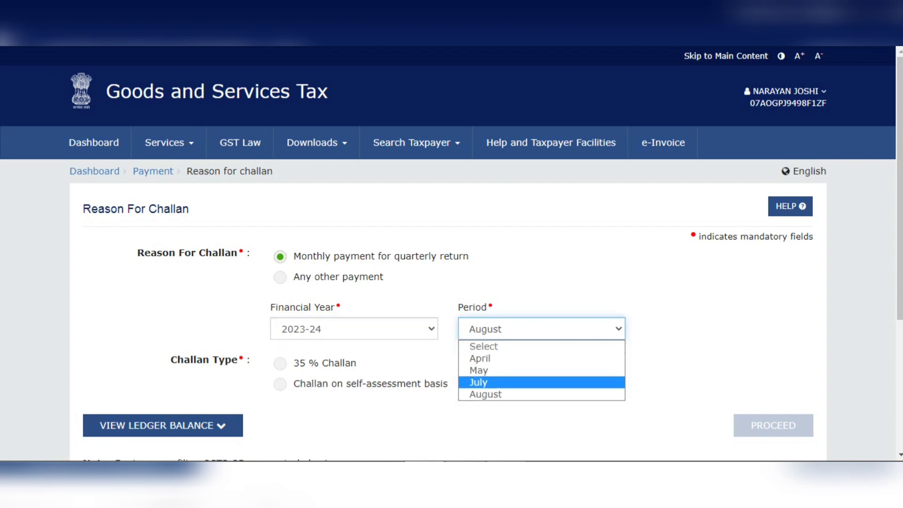
{"action": "left_click", "coordinate": [508, 383]}
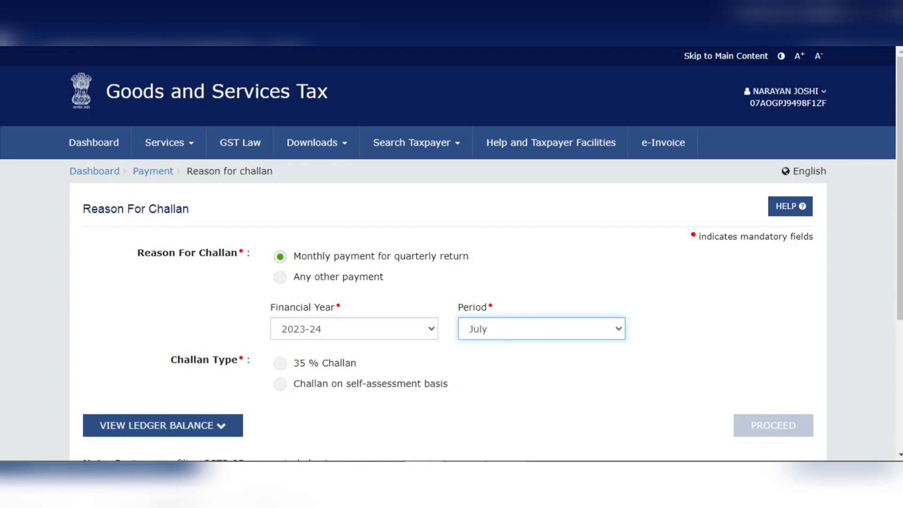
Try the 35 % Challan type, and switch to Challan on self-assessment basis
{"action": "left_click", "coordinate": [280, 364]}
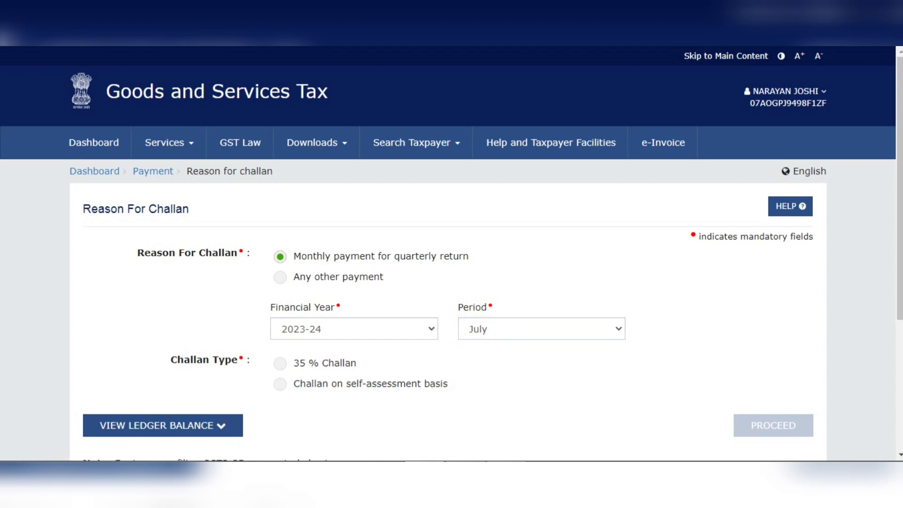
{"action": "left_click", "coordinate": [281, 363]}
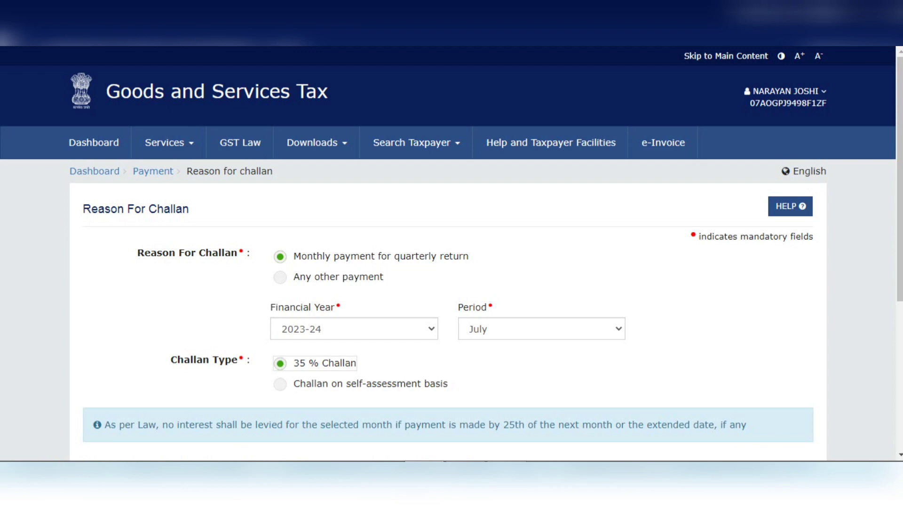
{"action": "left_click", "coordinate": [281, 384]}
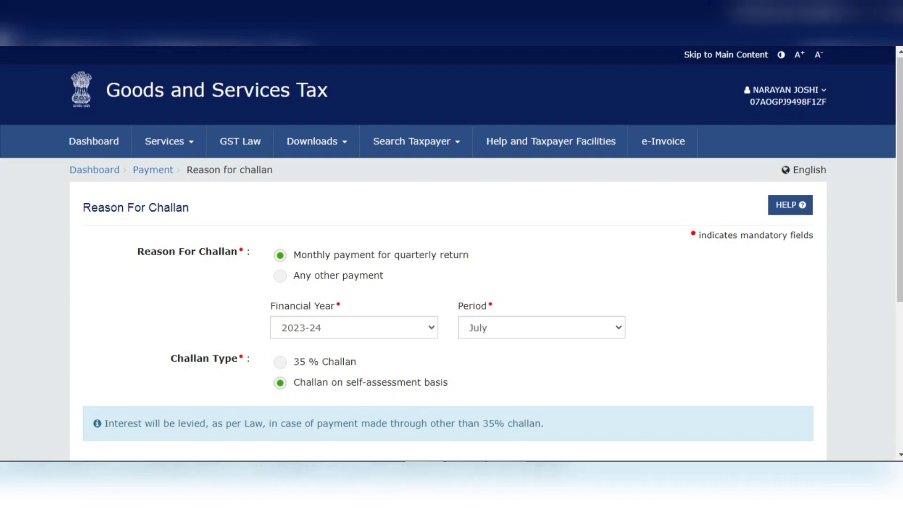
{"action": "scroll", "coordinate": [452, 254], "scroll_direction": "down", "scroll_amount": 3}
{"action": "scroll", "coordinate": [451, 254], "scroll_direction": "down", "scroll_amount": 1}
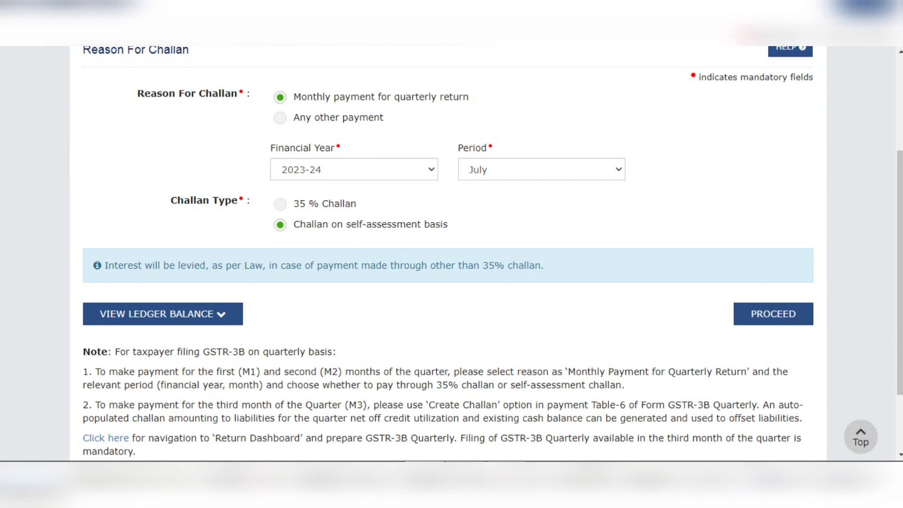
Set the challan reason to Any other payment and proceed to the Details of Deposit table
{"action": "left_click", "coordinate": [280, 118]}
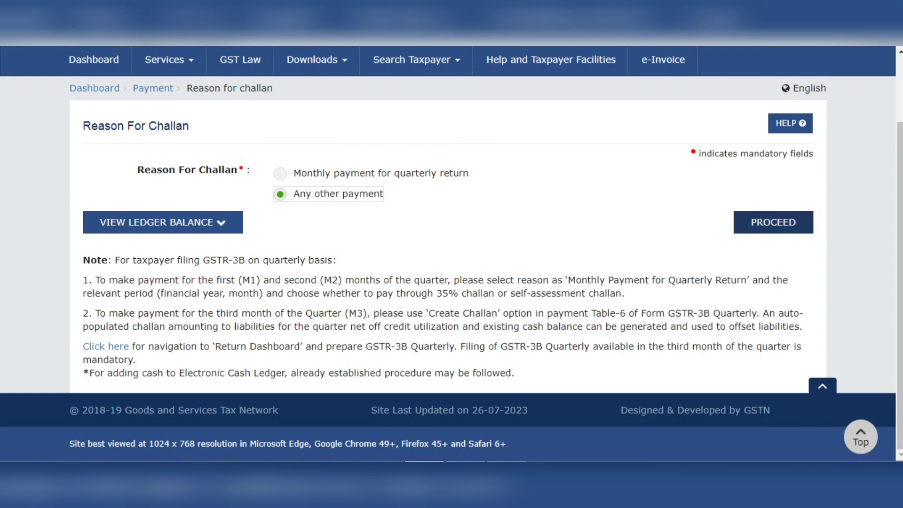
{"action": "left_click", "coordinate": [773, 222]}
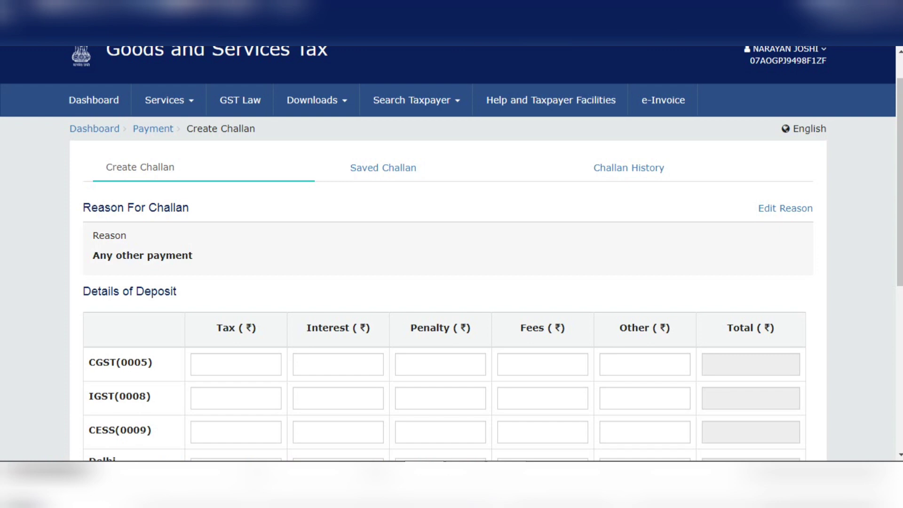
{"action": "scroll", "coordinate": [452, 254], "scroll_direction": "down", "scroll_amount": 2}
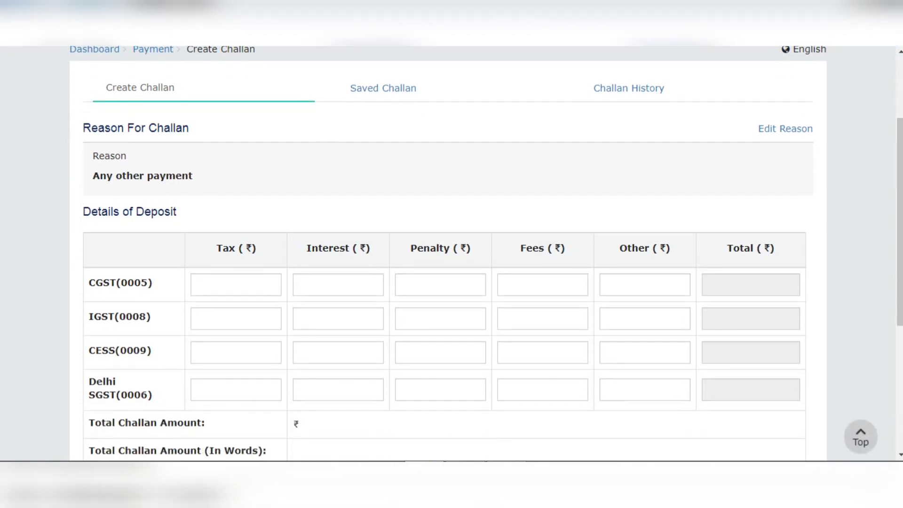
{"action": "scroll", "coordinate": [451, 254], "scroll_direction": "down", "scroll_amount": 1}
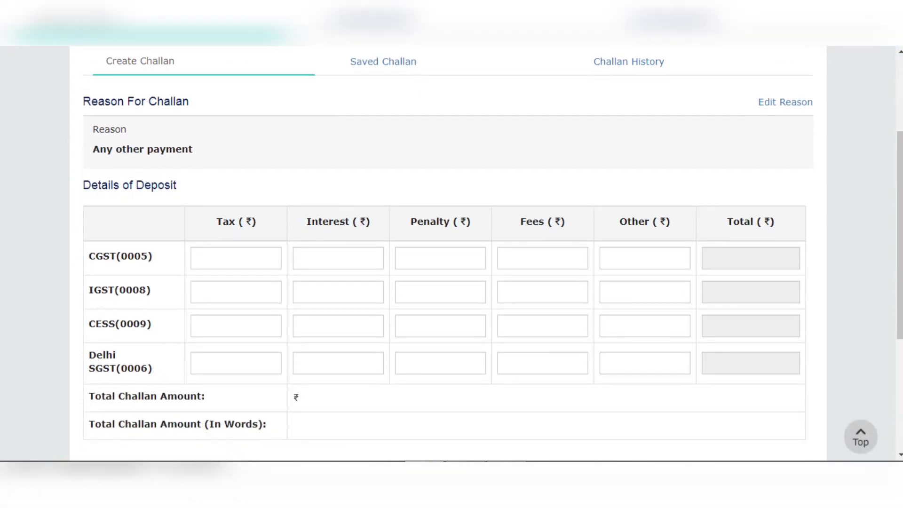
{"action": "scroll", "coordinate": [451, 254], "scroll_direction": "up", "scroll_amount": 2}
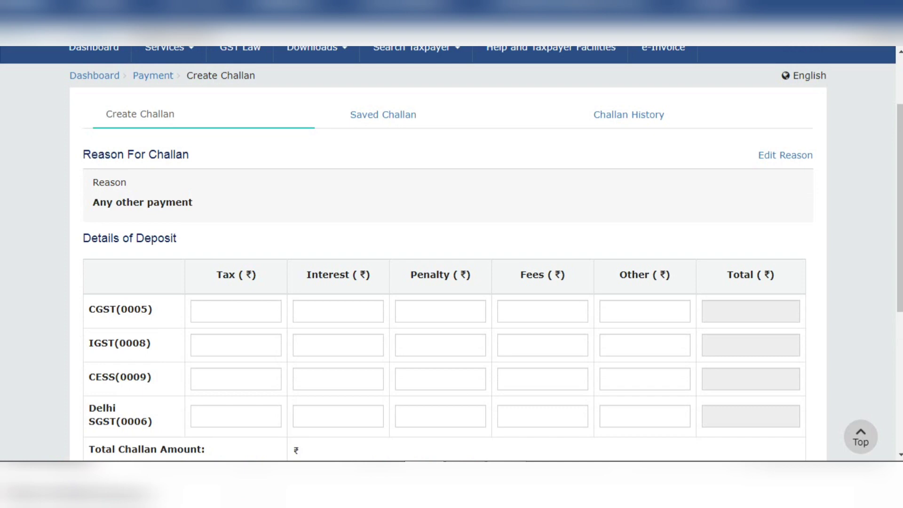
{"action": "scroll", "coordinate": [452, 254], "scroll_direction": "down", "scroll_amount": 3}
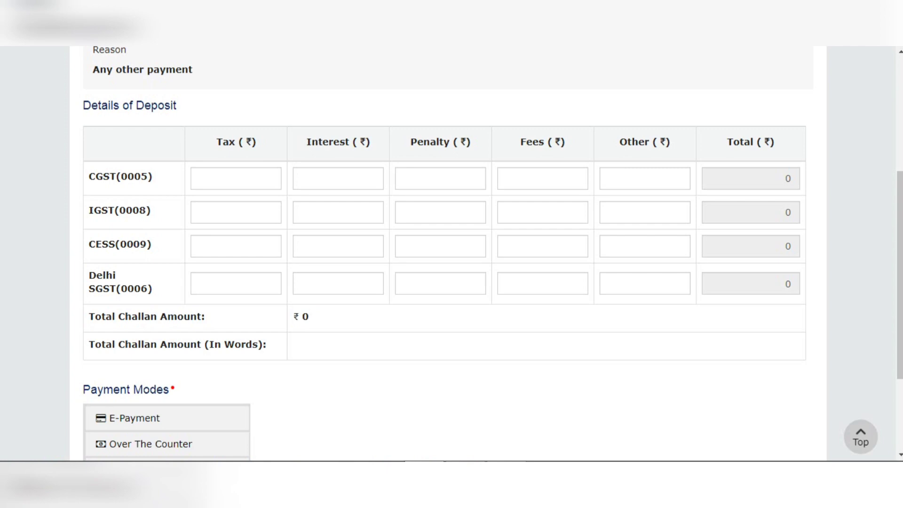
Try an interest amount of 100000 for CGST and clear the interest entry again
{"action": "left_click", "coordinate": [338, 179]}
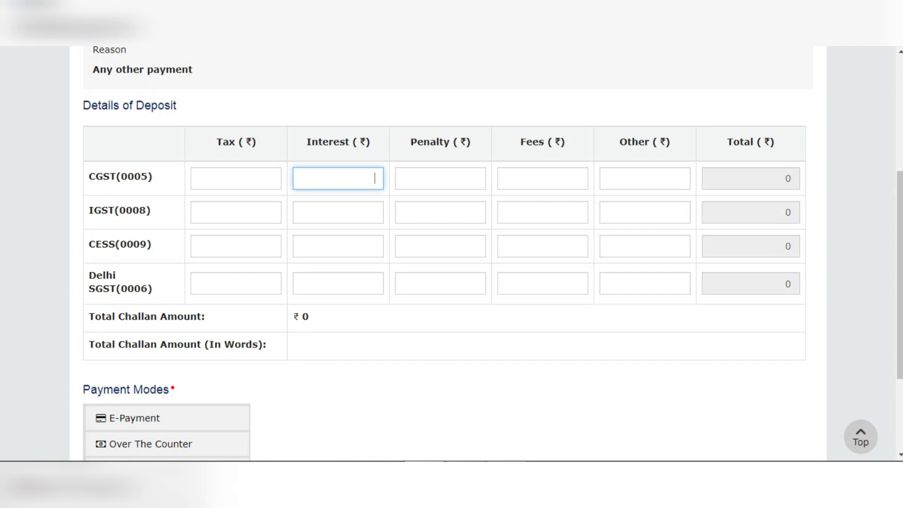
{"action": "type", "text": "100000"}
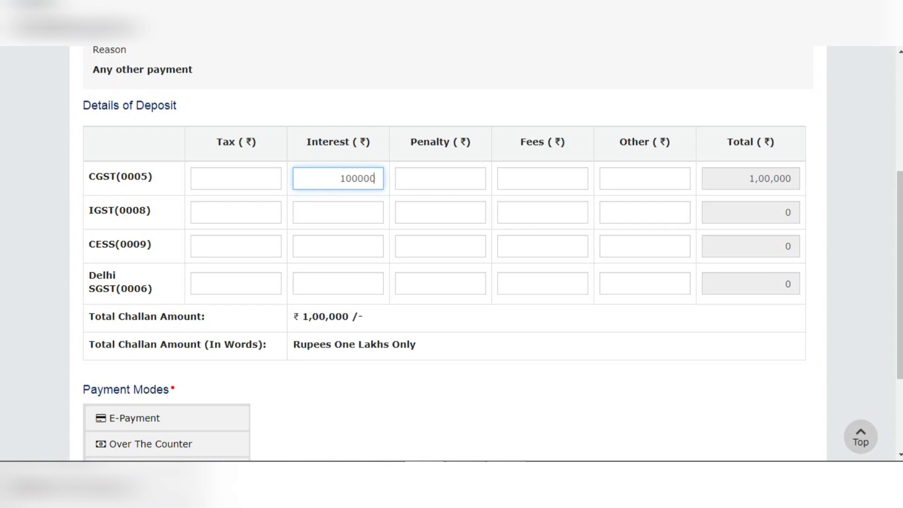
{"action": "left_click", "coordinate": [235, 179]}
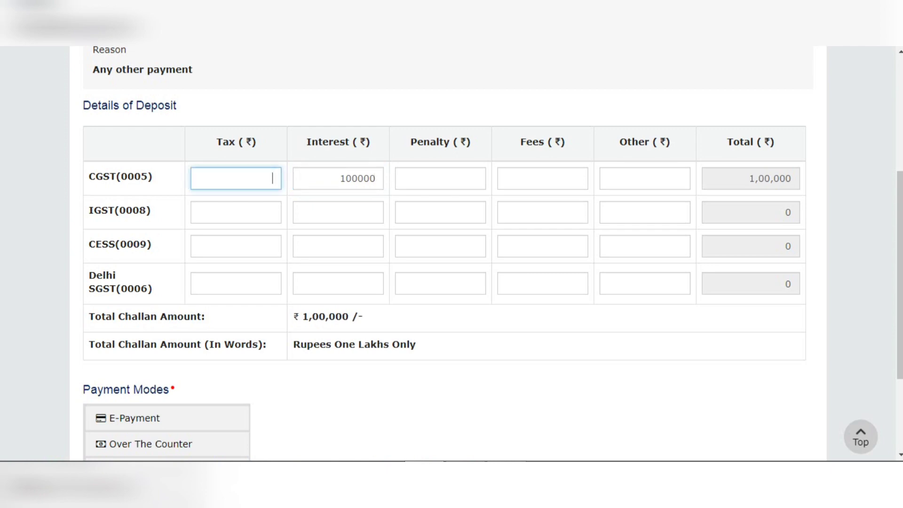
{"action": "left_click", "coordinate": [352, 179]}
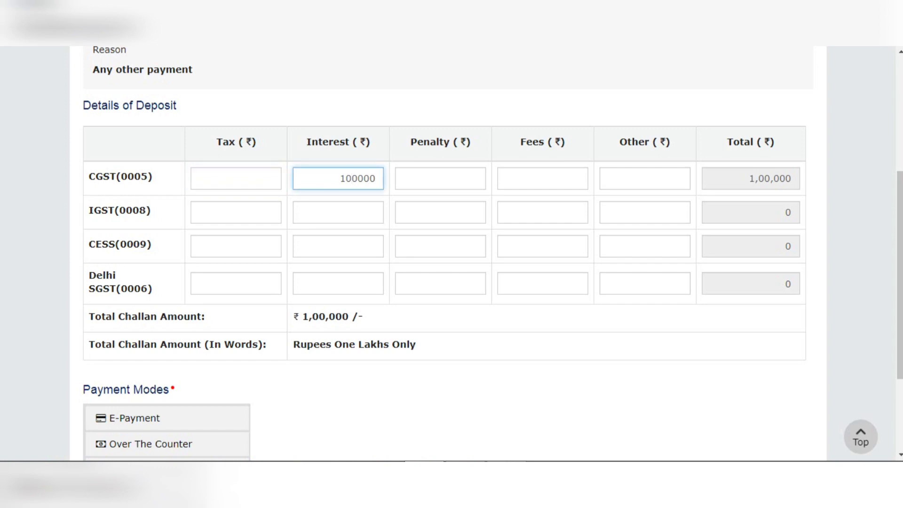
{"action": "left_click", "coordinate": [236, 178]}
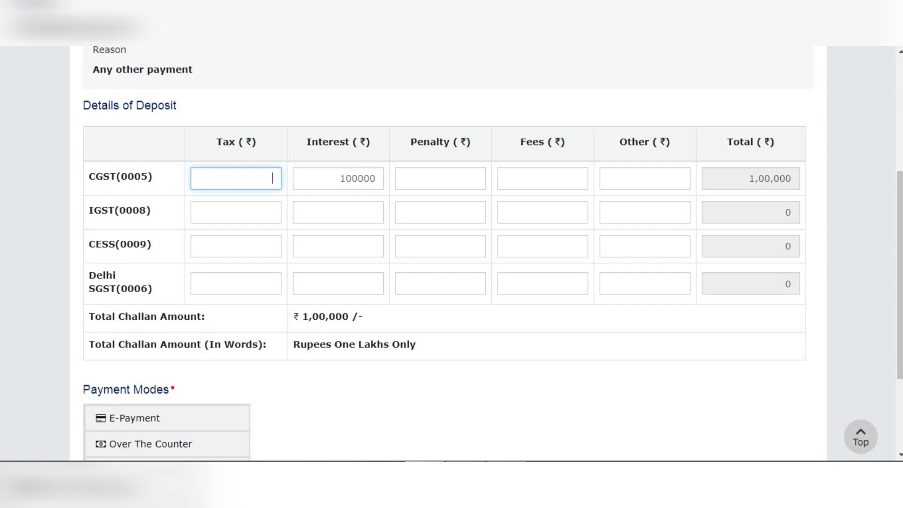
{"action": "left_click", "coordinate": [441, 232]}
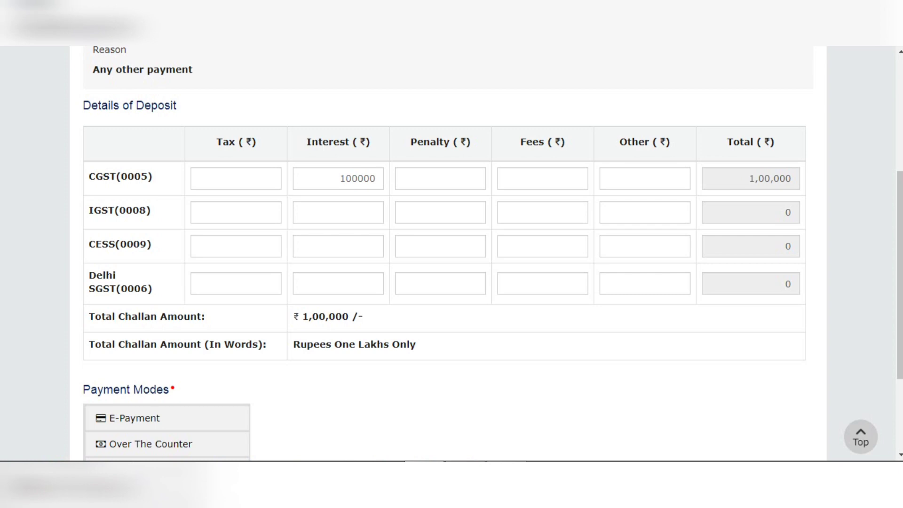
{"action": "double_click", "coordinate": [358, 179]}
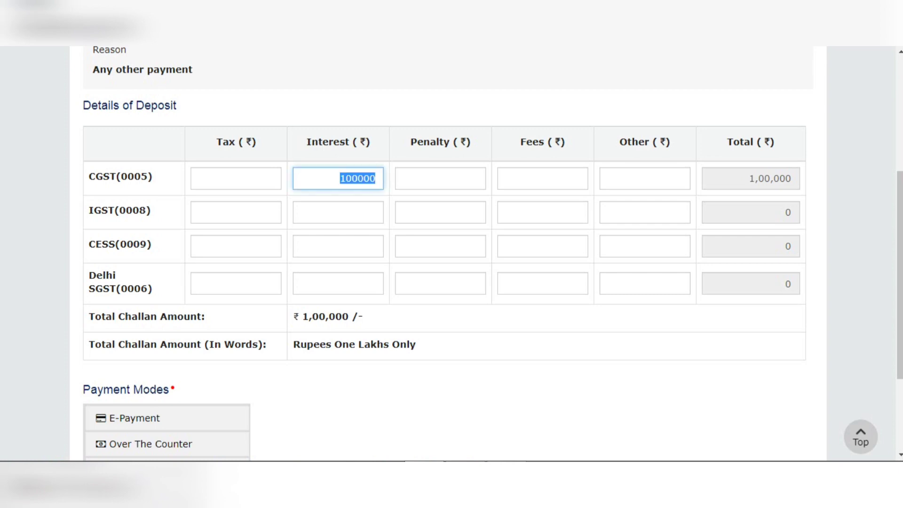
{"action": "key", "text": "BackSpace"}
{"action": "type", "text": "11"}
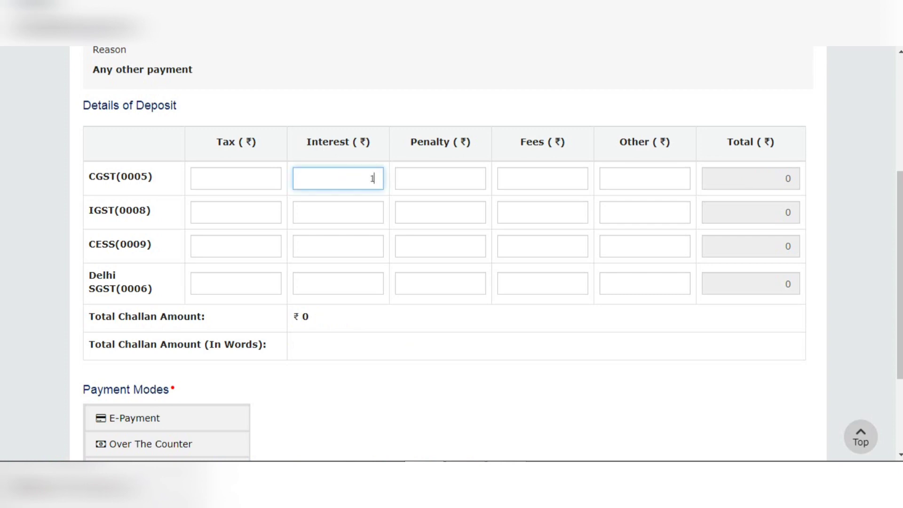
{"action": "key", "text": "BackSpace"}
{"action": "key", "text": "BackSpace"}
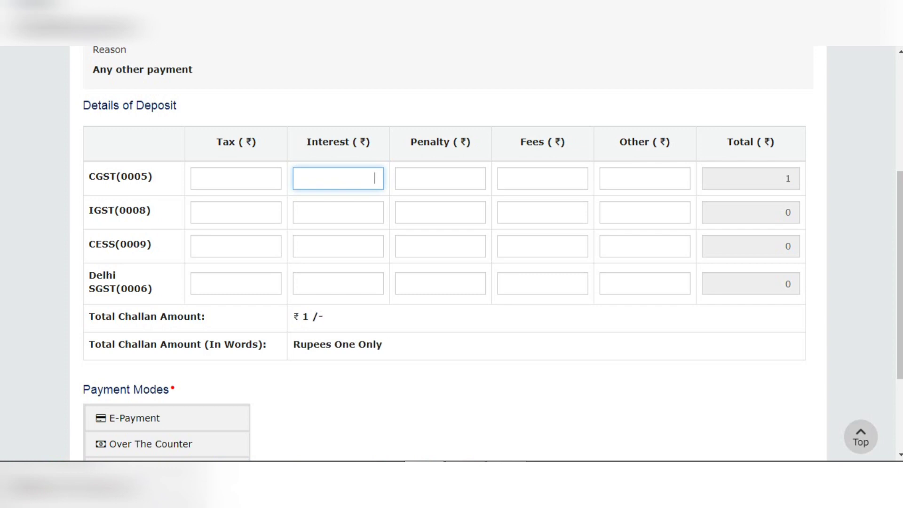
Enter the tax deposit amounts: 12023 for CGST, 15315 for IGST and 66 for CESS
{"action": "left_click", "coordinate": [235, 179]}
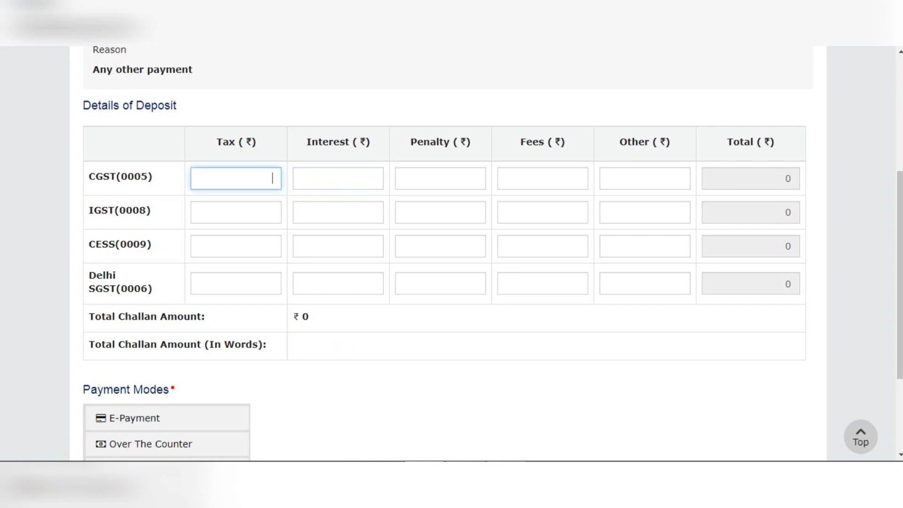
{"action": "type", "text": "12023"}
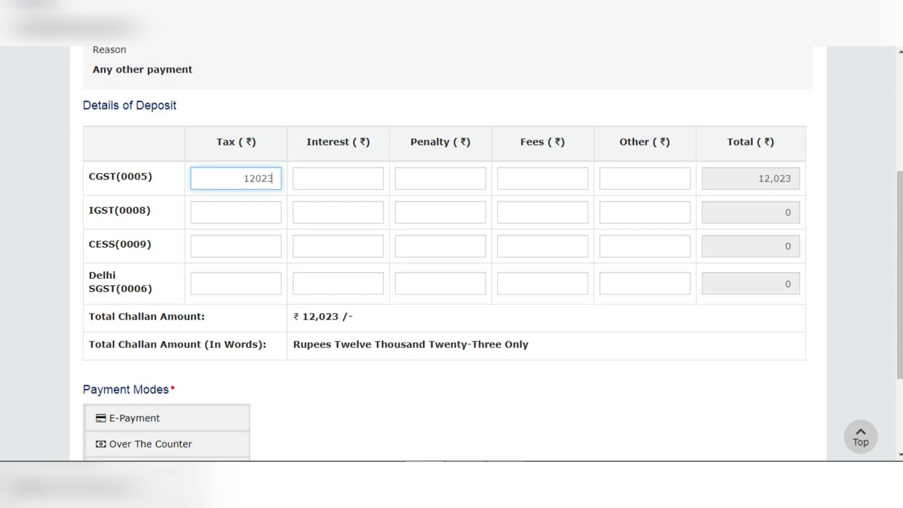
{"action": "left_click", "coordinate": [236, 213]}
{"action": "type", "text": "15315"}
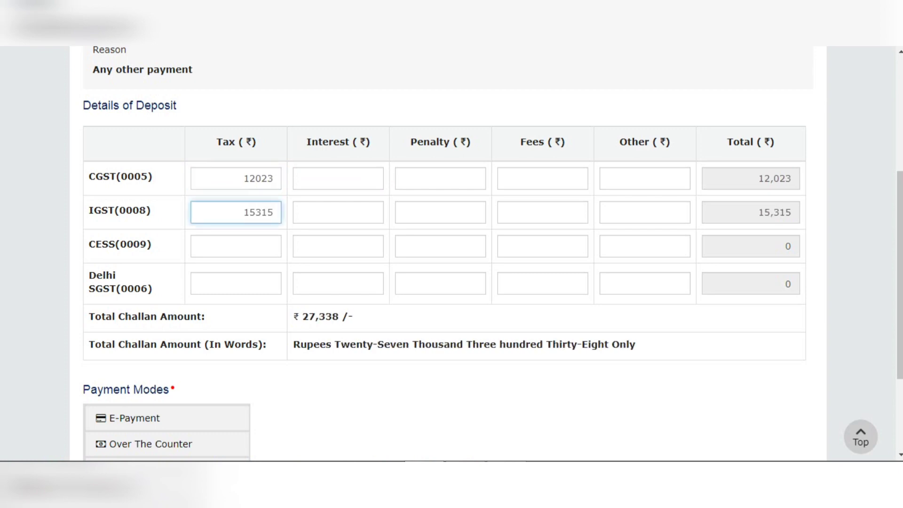
{"action": "left_click", "coordinate": [236, 246]}
{"action": "type", "text": "66"}
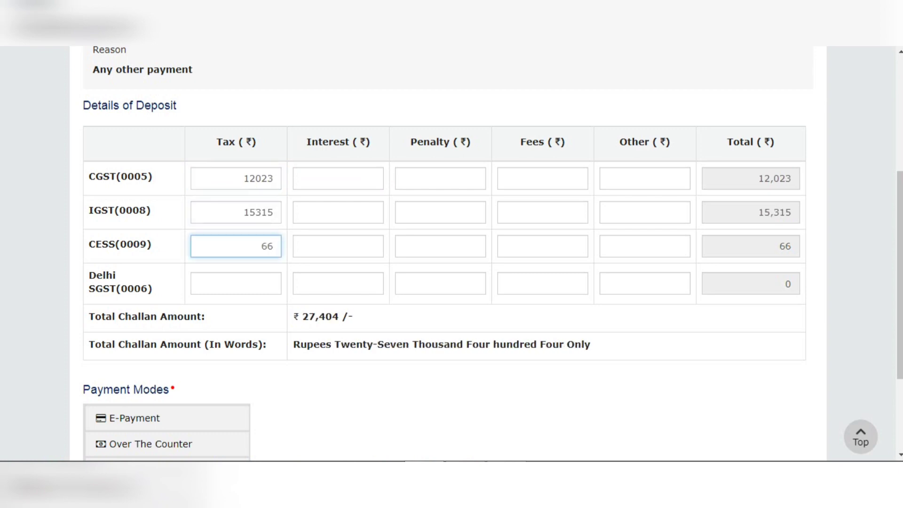
Enter a penalty of 522 for CGST and fees of 250 for IGST in the deposit details
{"action": "left_click", "coordinate": [441, 179]}
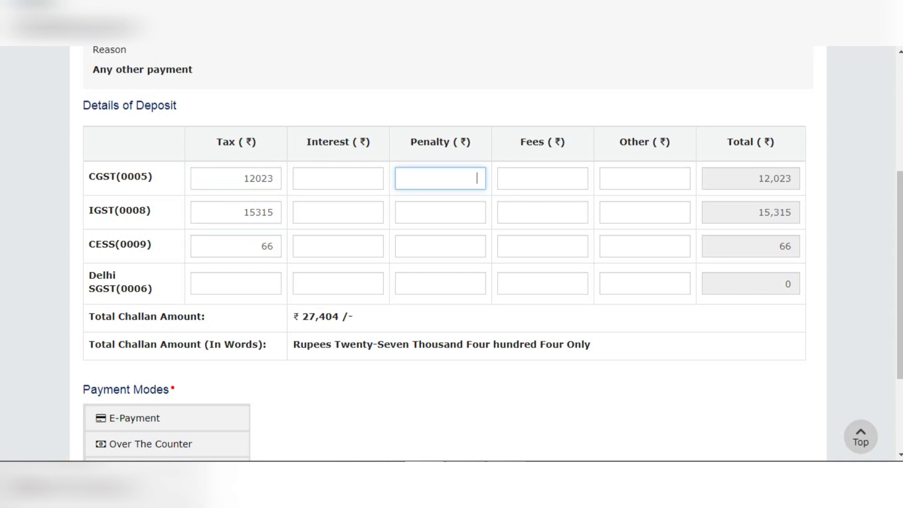
{"action": "type", "text": "522"}
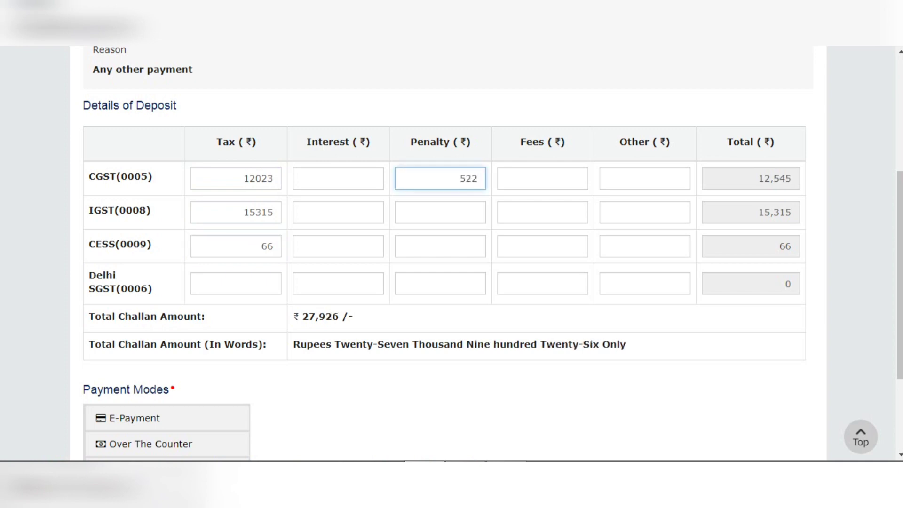
{"action": "left_click", "coordinate": [543, 212]}
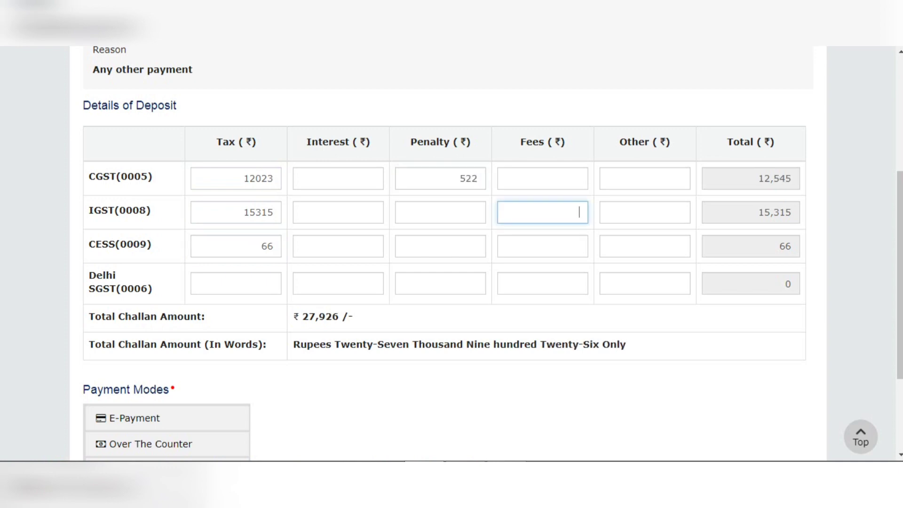
{"action": "type", "text": "250"}
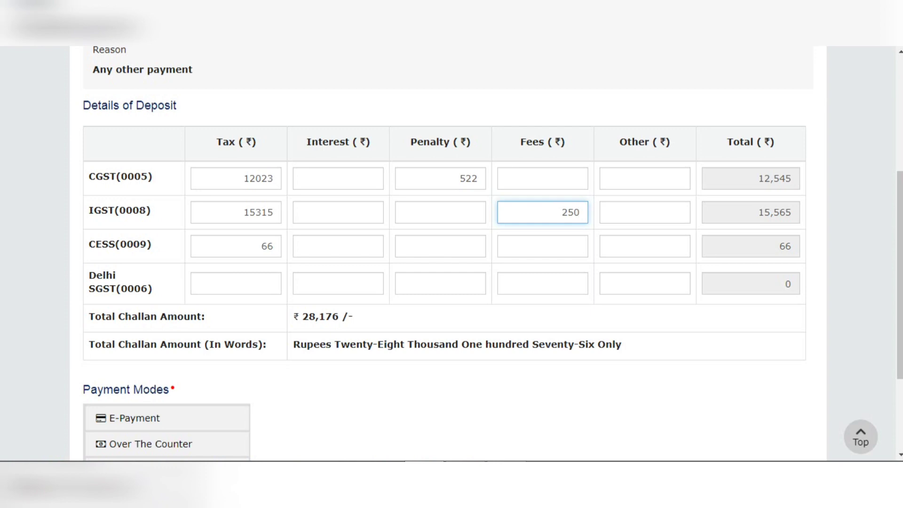
{"action": "left_click", "coordinate": [644, 179]}
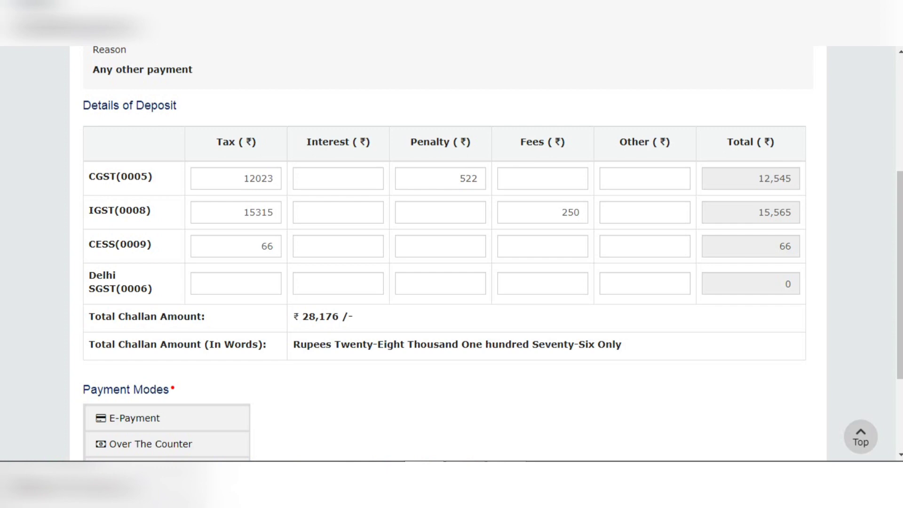
Clear the CGST penalty and the IGST fees from the deposit details
{"action": "double_click", "coordinate": [468, 179]}
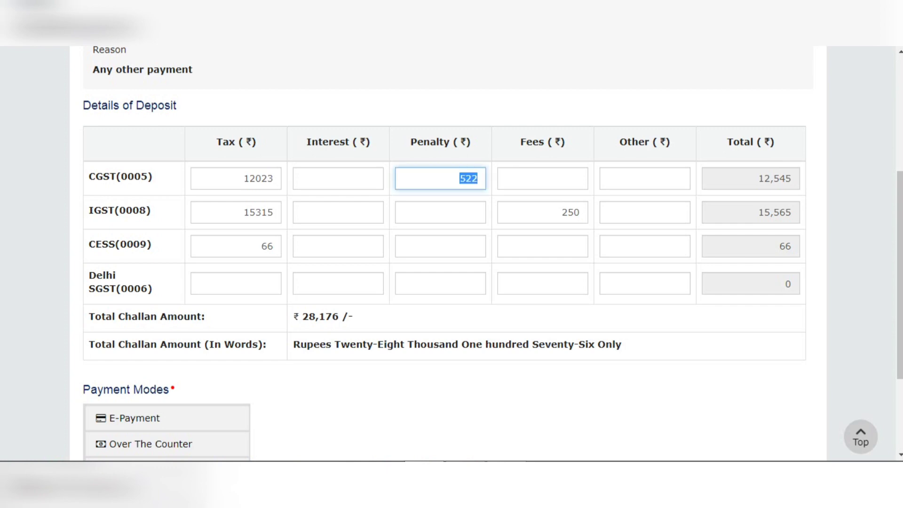
{"action": "key", "text": "BackSpace"}
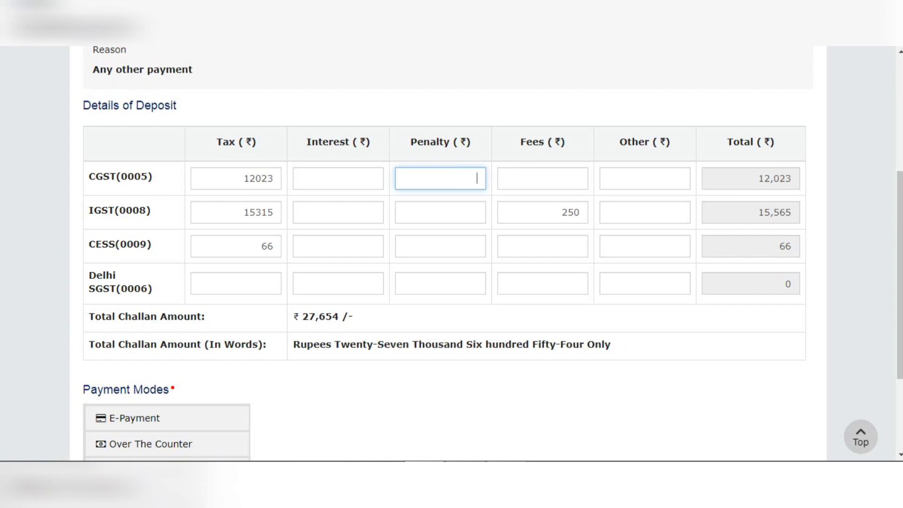
{"action": "double_click", "coordinate": [570, 212]}
{"action": "key", "text": "BackSpace"}
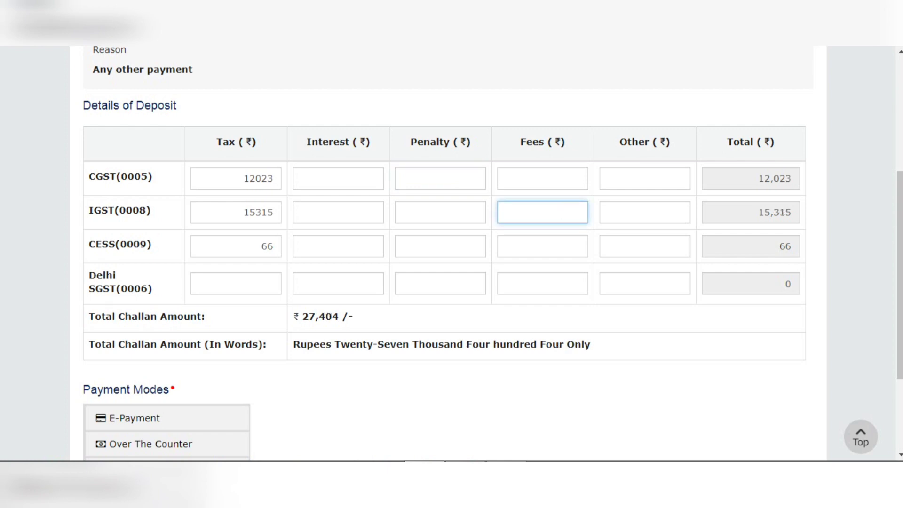
Clear the CGST and CESS tax amounts and set the IGST tax to 145000
{"action": "double_click", "coordinate": [258, 178]}
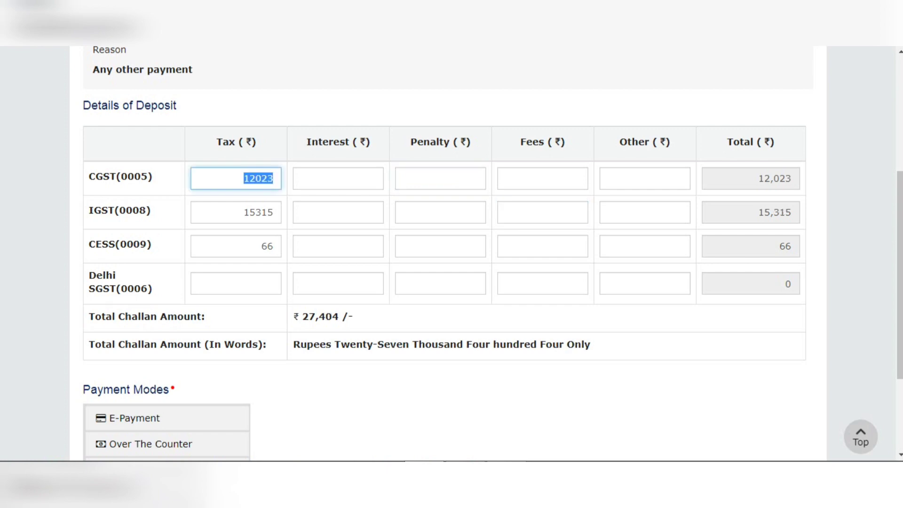
{"action": "key", "text": "BackSpace"}
{"action": "double_click", "coordinate": [266, 246]}
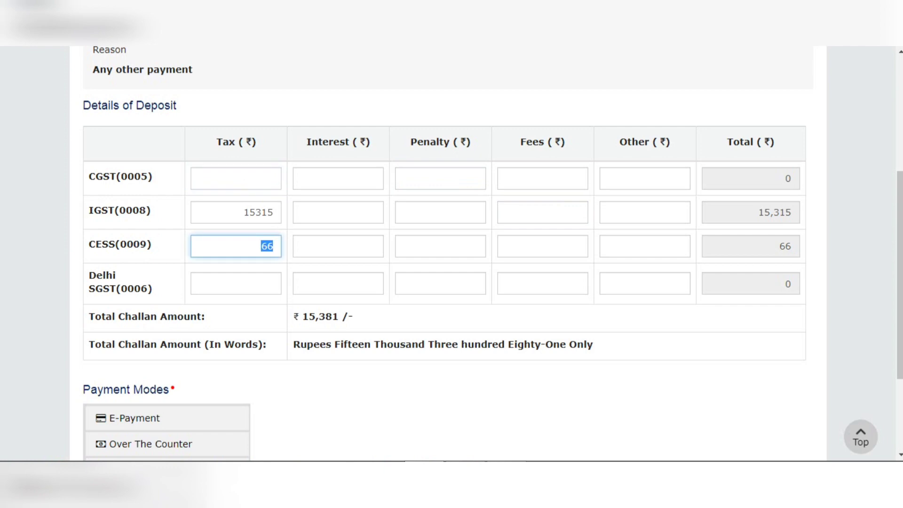
{"action": "left_click", "coordinate": [271, 246]}
{"action": "key", "text": "BackSpace"}
{"action": "key", "text": "BackSpace"}
{"action": "double_click", "coordinate": [258, 212]}
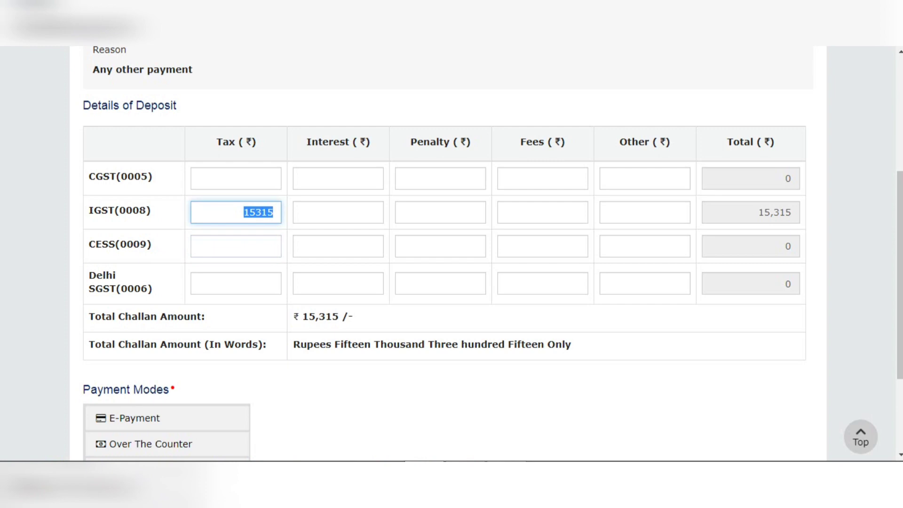
{"action": "type", "text": "145000"}
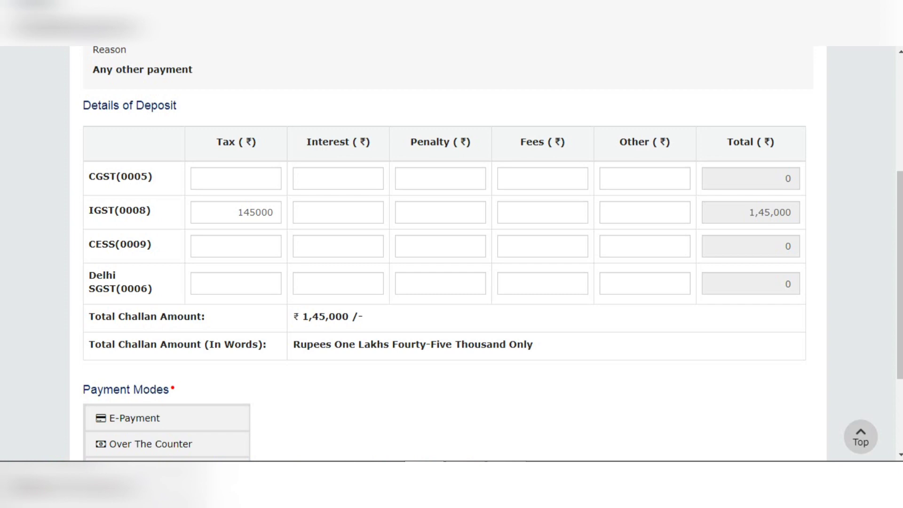
Try the E-Payment and Over The Counter modes, and NEFT/RTGS with Abu Dhabi Commercial Bank as the remitting bank
{"action": "scroll", "coordinate": [452, 254], "scroll_direction": "down", "scroll_amount": 3}
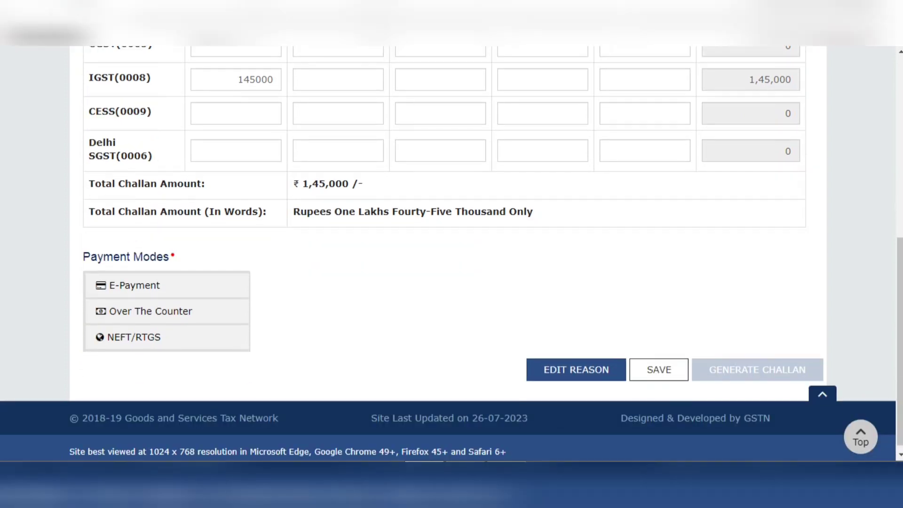
{"action": "left_click", "coordinate": [167, 285]}
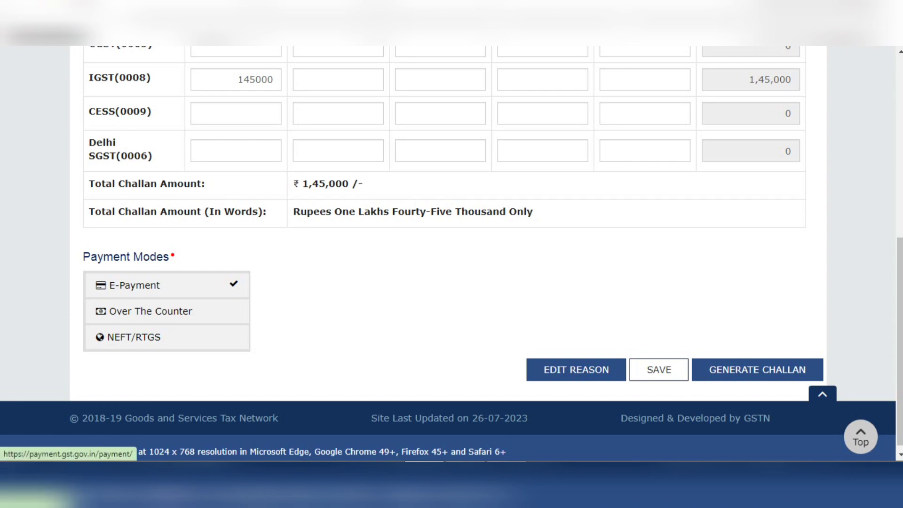
{"action": "left_click", "coordinate": [166, 311]}
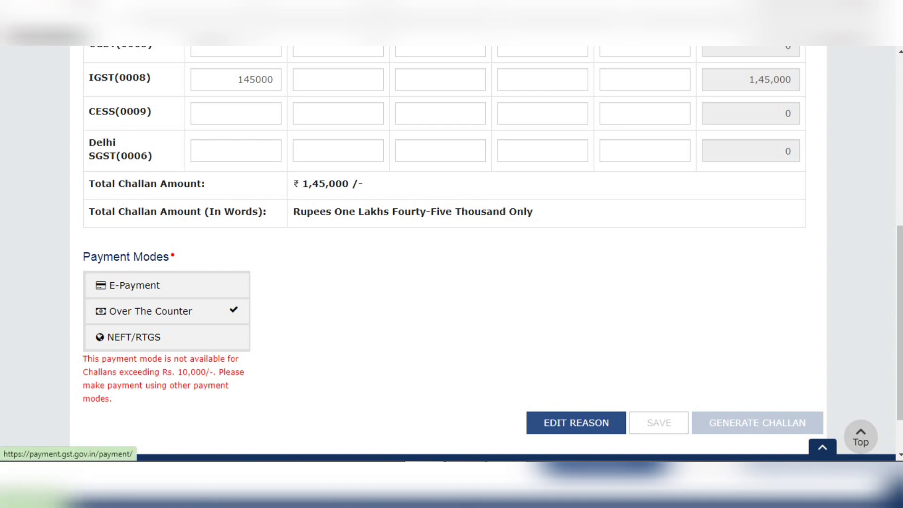
{"action": "left_click", "coordinate": [134, 337]}
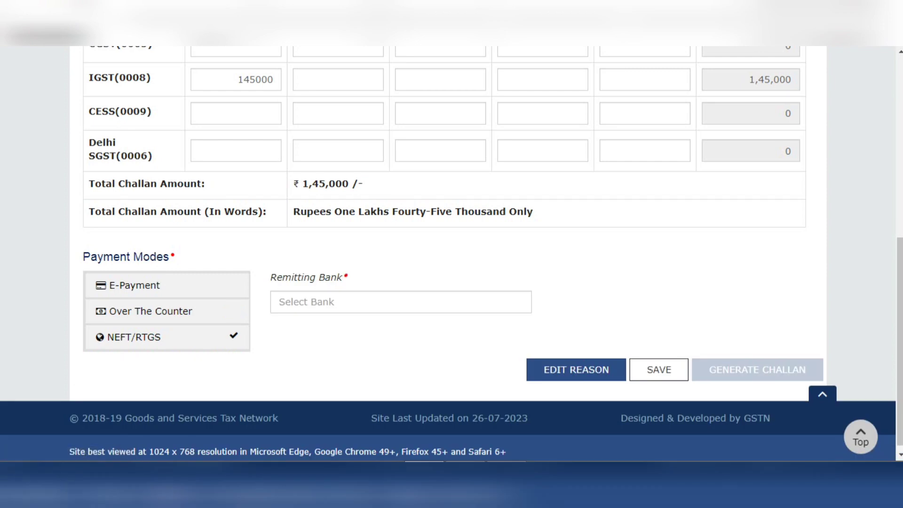
{"action": "left_click", "coordinate": [401, 302]}
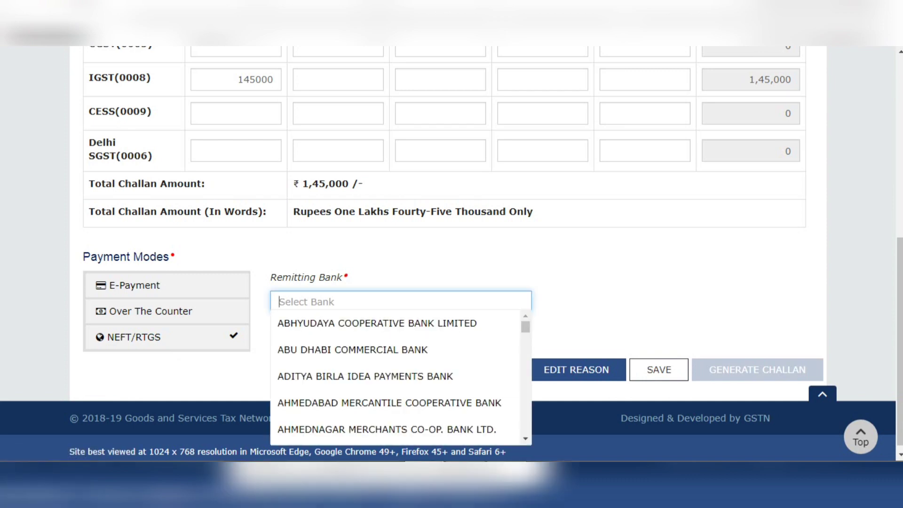
{"action": "type", "text": "ADCB"}
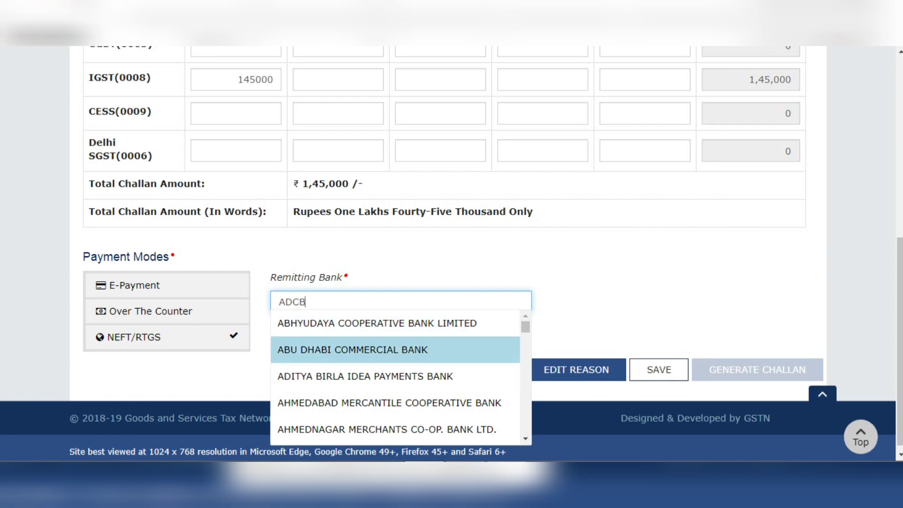
{"action": "key", "text": "Return"}
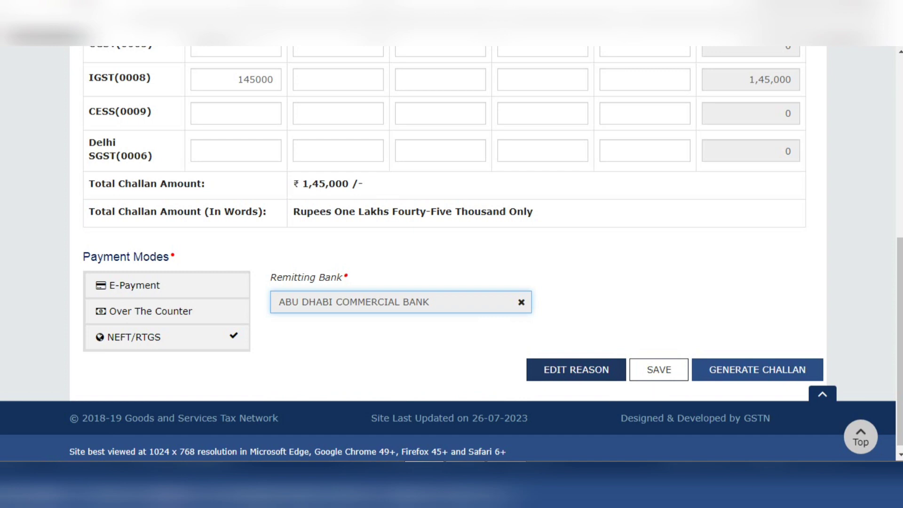
Reopen the challan reason, try Monthly payment for quarterly return, and proceed with Any other payment again
{"action": "left_click", "coordinate": [576, 370]}
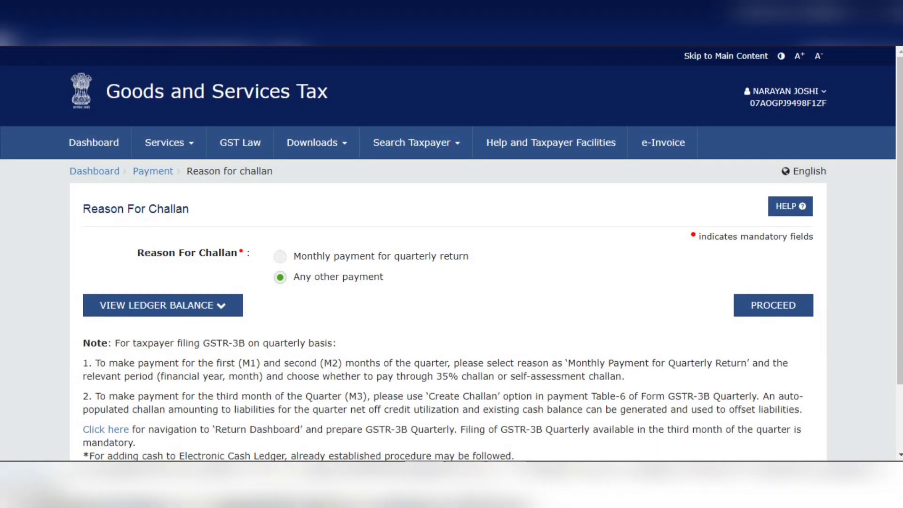
{"action": "left_click", "coordinate": [281, 257]}
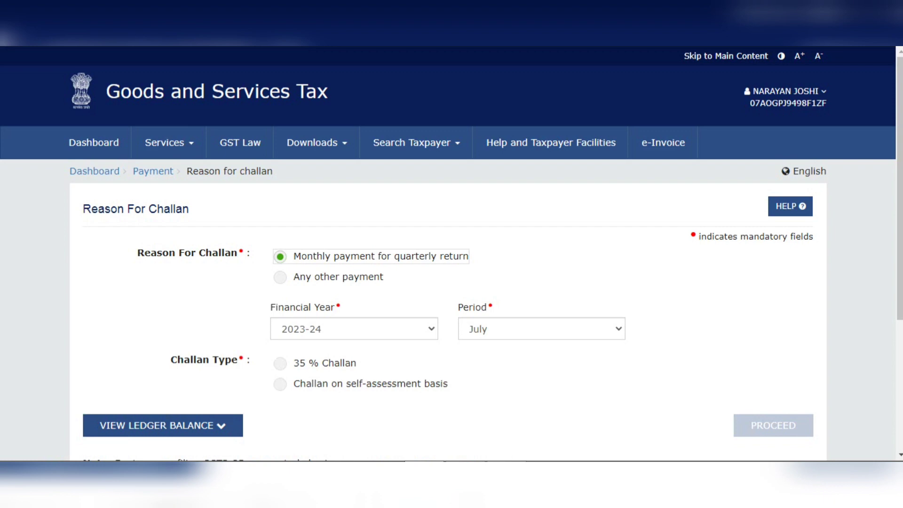
{"action": "left_click", "coordinate": [281, 277]}
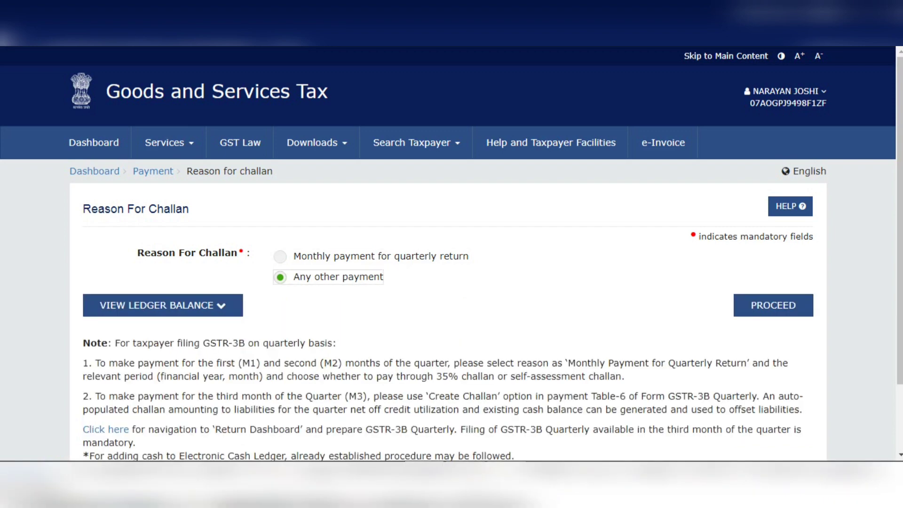
{"action": "left_click", "coordinate": [773, 306]}
Choose E-Payment as the payment mode and generate the challan
{"action": "scroll", "coordinate": [448, 254], "scroll_direction": "down", "scroll_amount": 1}
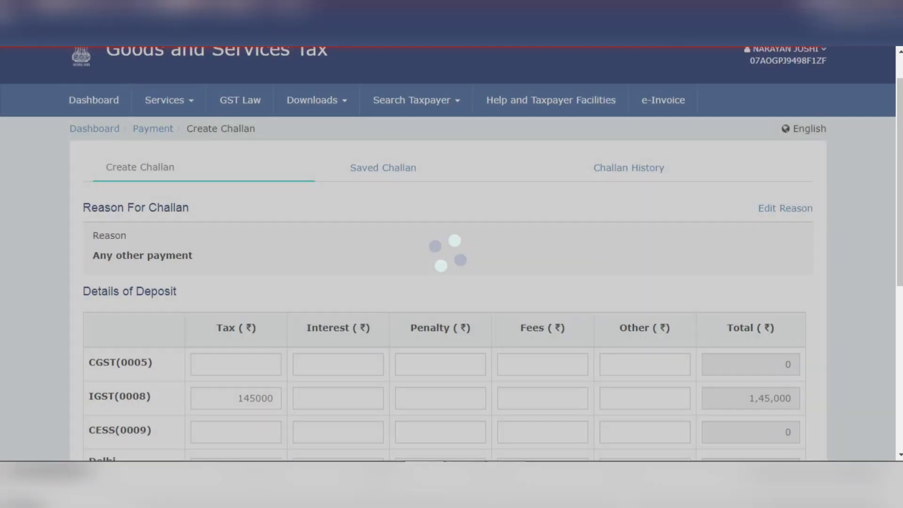
{"action": "scroll", "coordinate": [448, 254], "scroll_direction": "down", "scroll_amount": 1}
{"action": "scroll", "coordinate": [448, 254], "scroll_direction": "down", "scroll_amount": 5}
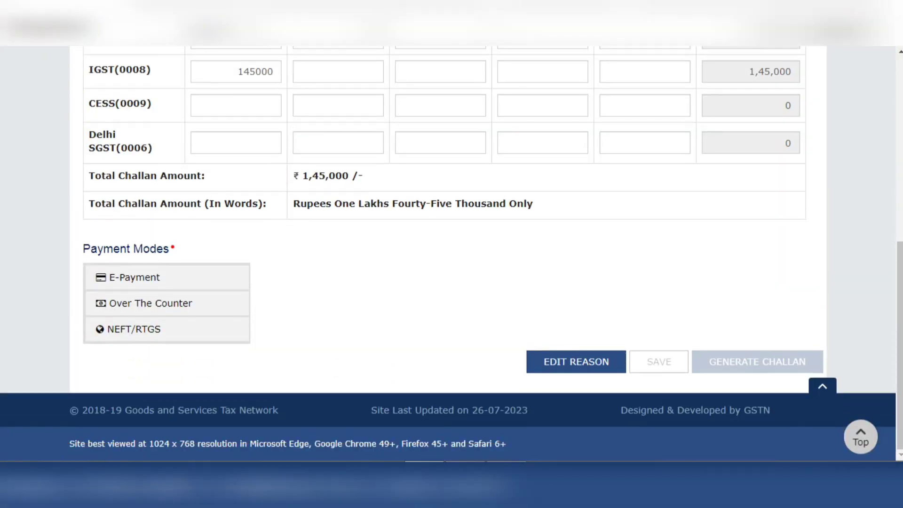
{"action": "left_click", "coordinate": [167, 277]}
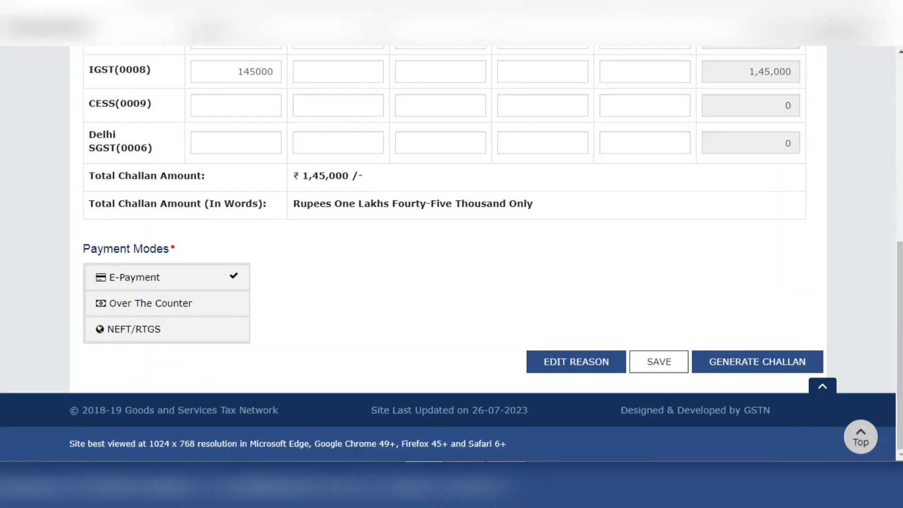
{"action": "left_click", "coordinate": [757, 361]}
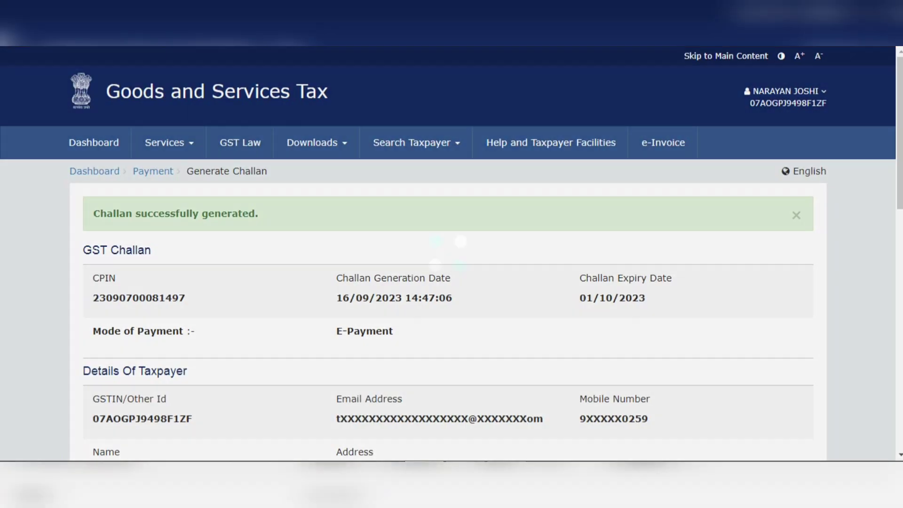
Compare the Preferred Banks and Net Banking options for the e-payment of the generated challan, ending on Preferred Banks
{"action": "scroll", "coordinate": [452, 282], "scroll_direction": "down", "scroll_amount": 1}
{"action": "scroll", "coordinate": [451, 283], "scroll_direction": "down", "scroll_amount": 15}
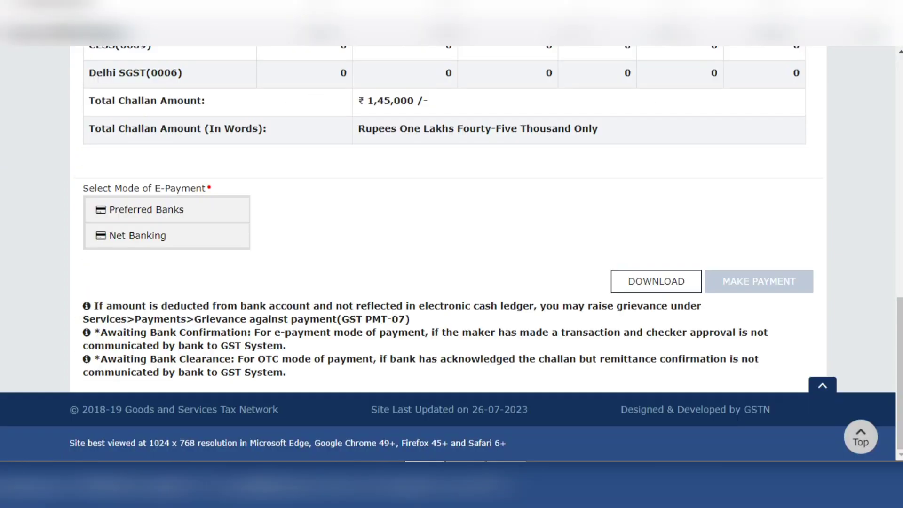
{"action": "left_click", "coordinate": [167, 210]}
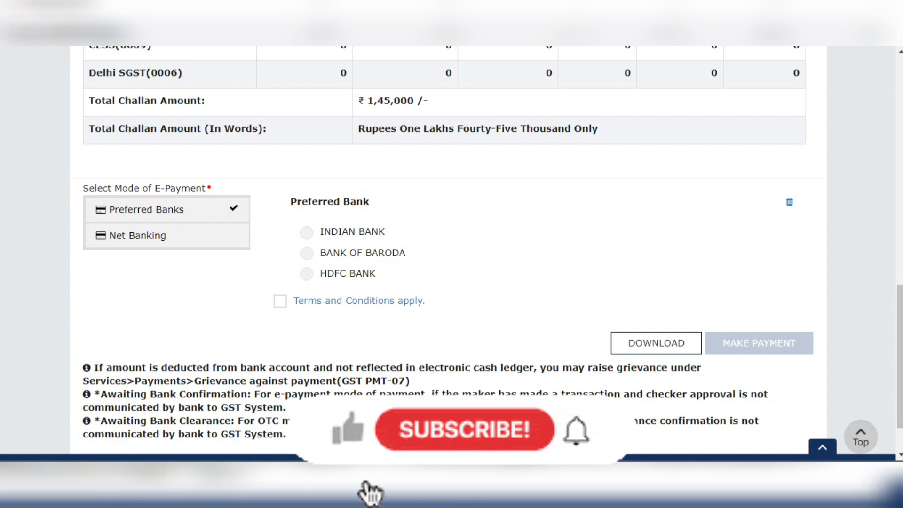
{"action": "left_click", "coordinate": [166, 235]}
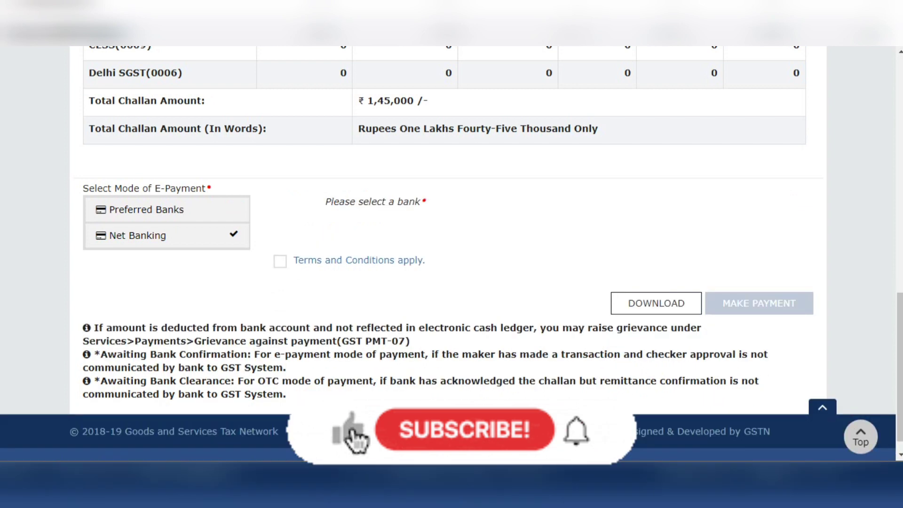
{"action": "left_click", "coordinate": [166, 210]}
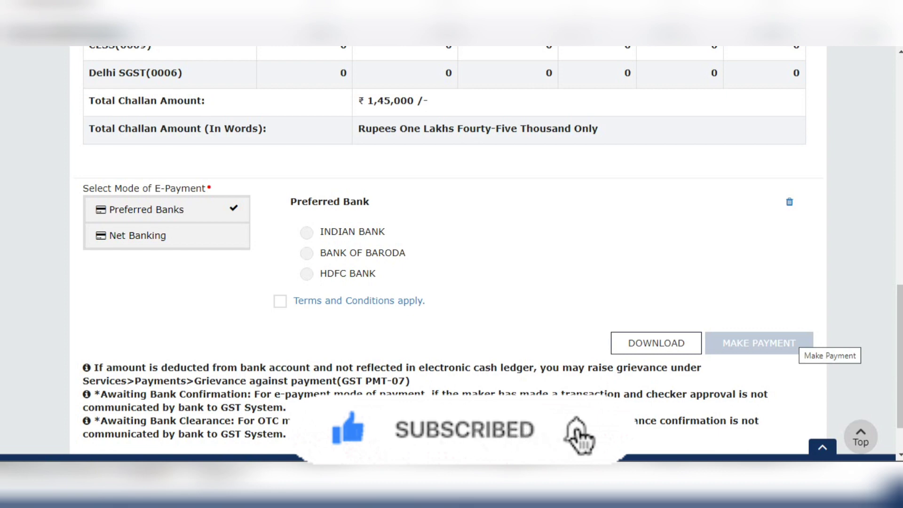
Open the list of saved challans from the payment services
{"action": "scroll", "coordinate": [799, 336], "scroll_direction": "up", "scroll_amount": 10}
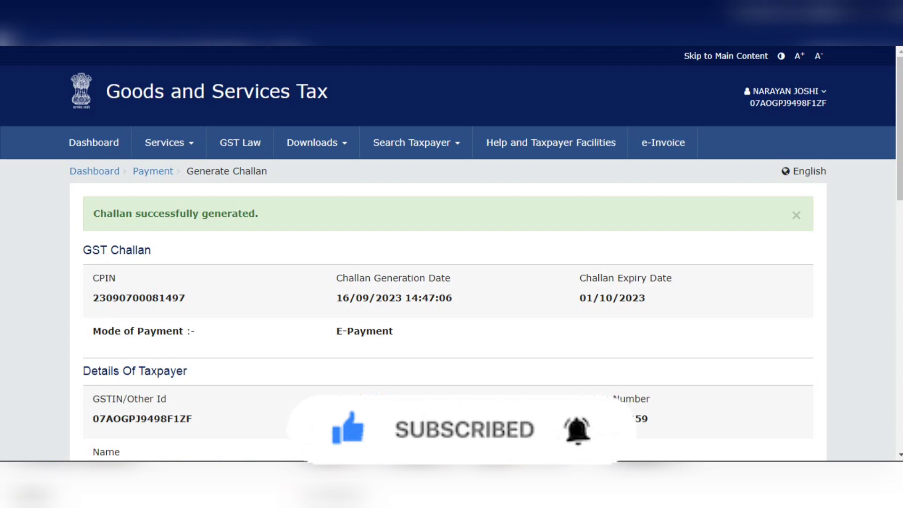
{"action": "left_click", "coordinate": [164, 142]}
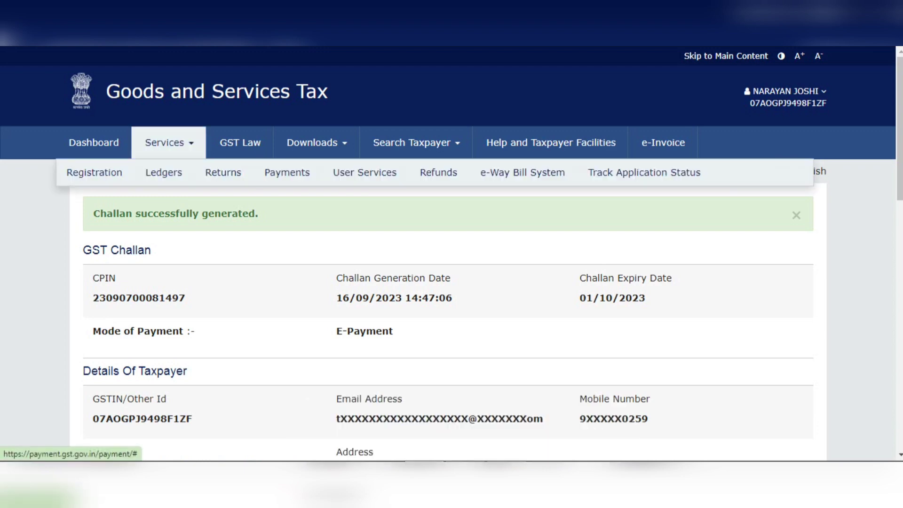
{"action": "mouse_move", "coordinate": [287, 173]}
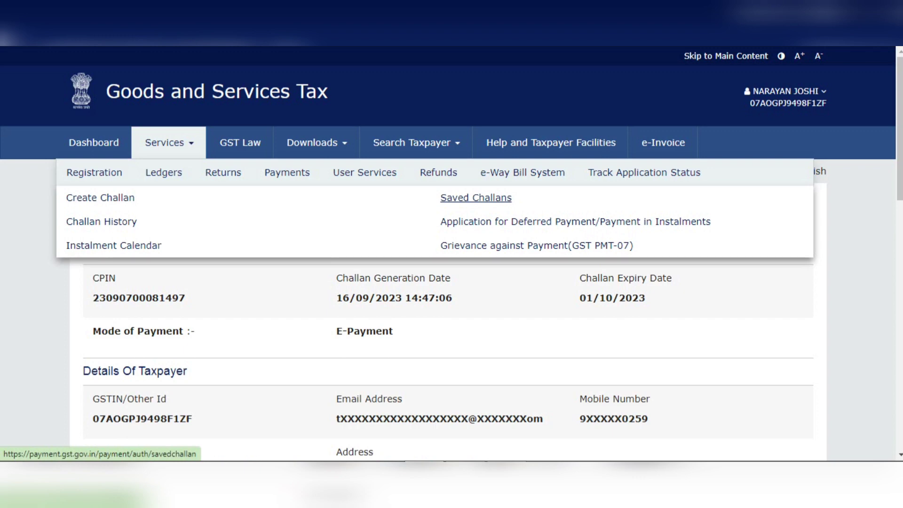
{"action": "left_click", "coordinate": [475, 198]}
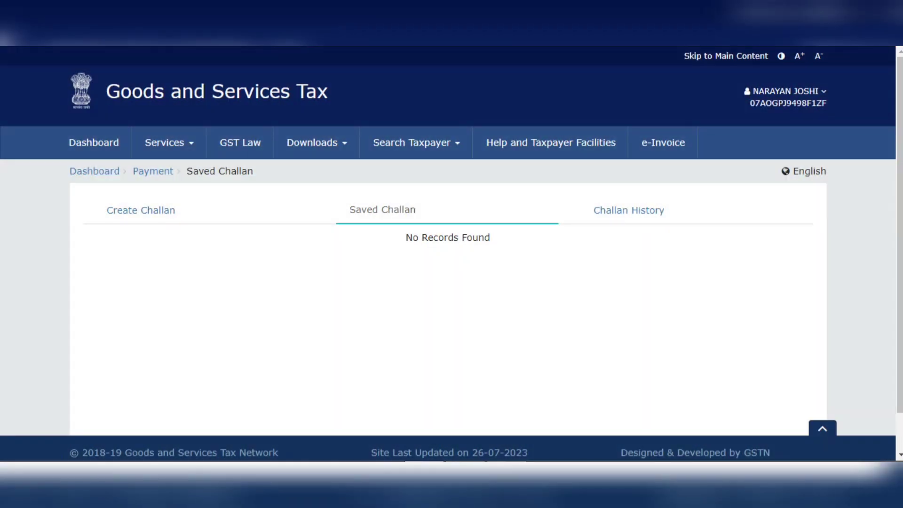
Open the challan history and switch its search from CPIN to Search By Date
{"action": "left_click", "coordinate": [629, 210]}
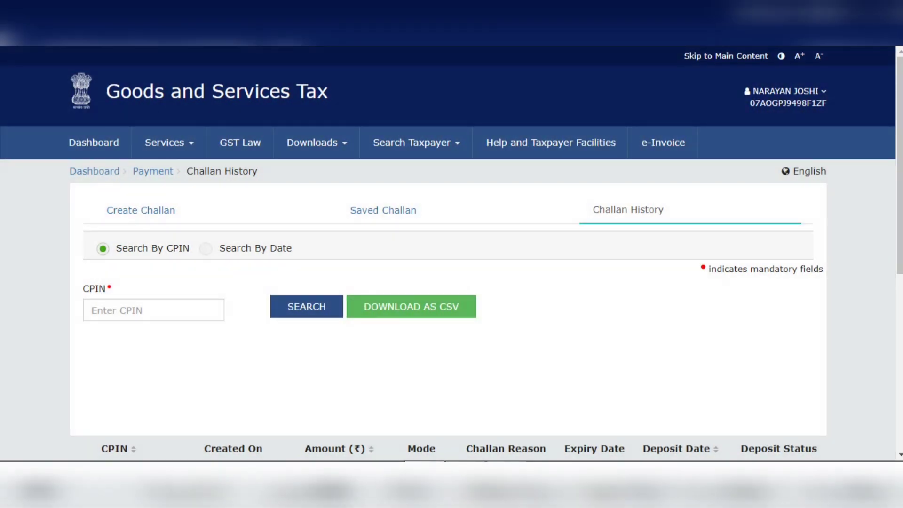
{"action": "left_click", "coordinate": [153, 310]}
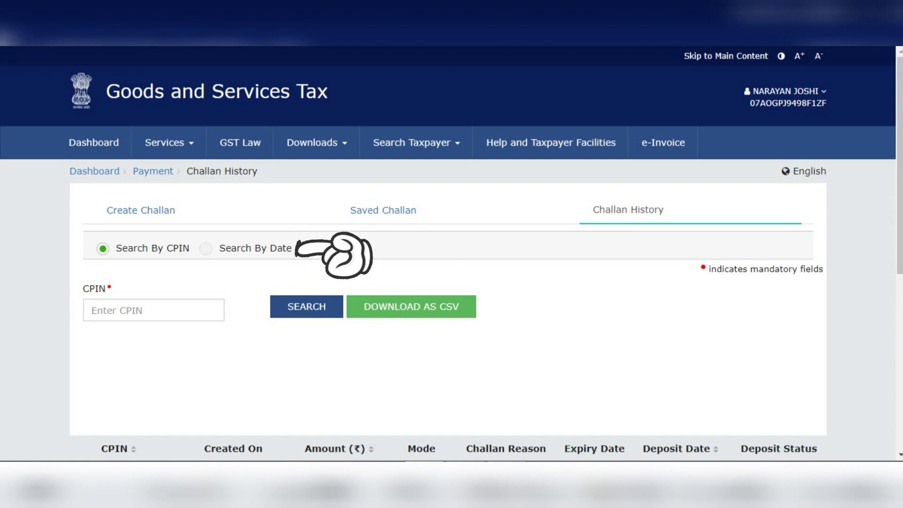
{"action": "left_click", "coordinate": [206, 248]}
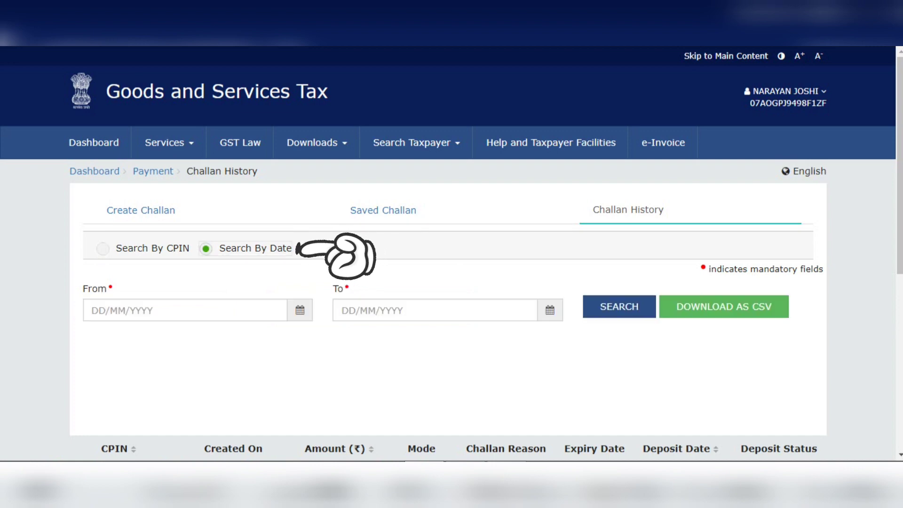
{"action": "left_click", "coordinate": [185, 310]}
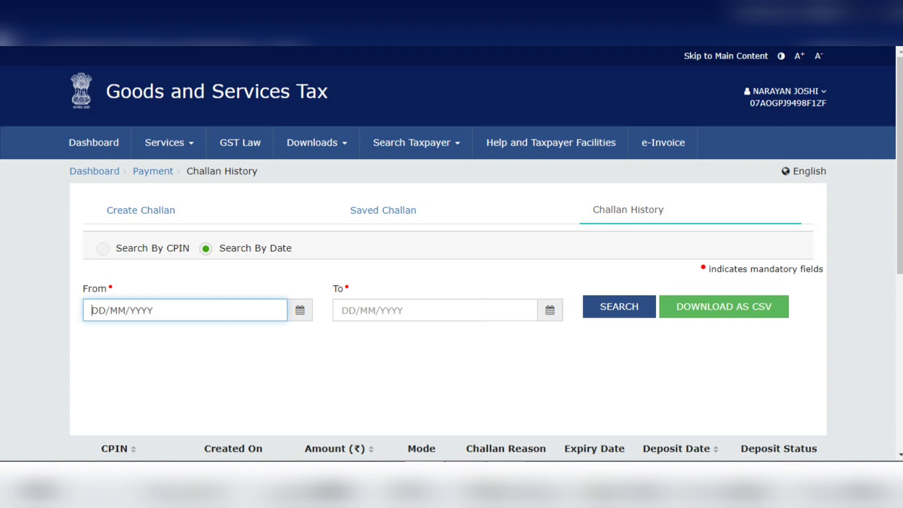
{"action": "left_click", "coordinate": [435, 310]}
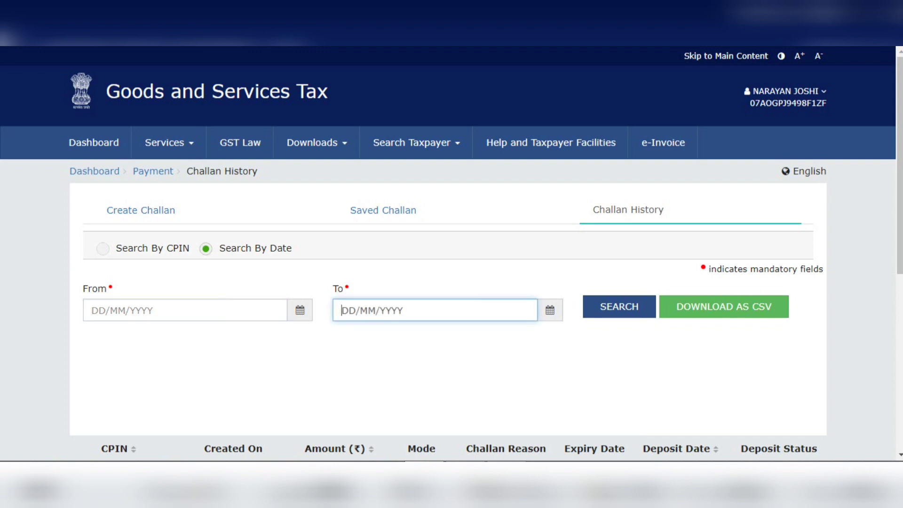
Set the From date of the challan history search to 16/01/2023
{"action": "left_click", "coordinate": [300, 311]}
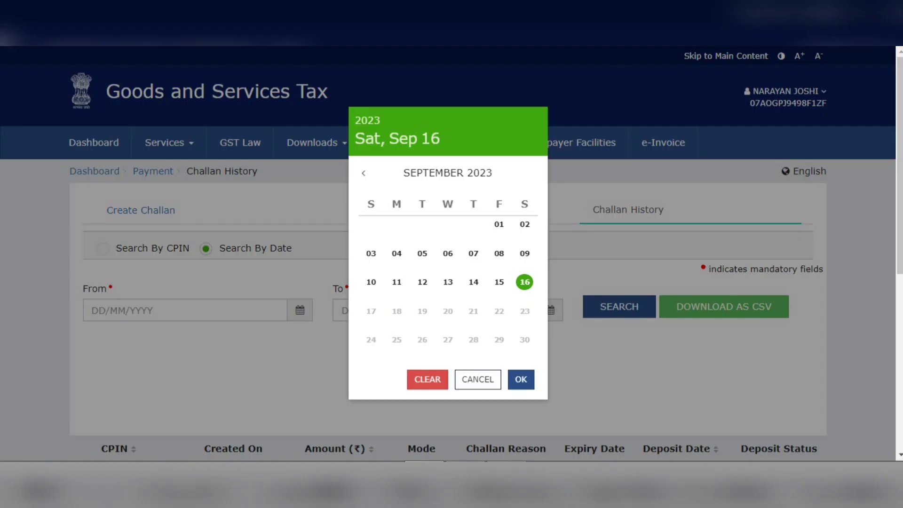
{"action": "left_click", "coordinate": [364, 173]}
{"action": "left_click", "coordinate": [364, 173]}
{"action": "left_click", "coordinate": [364, 173]}
{"action": "left_click", "coordinate": [364, 173]}
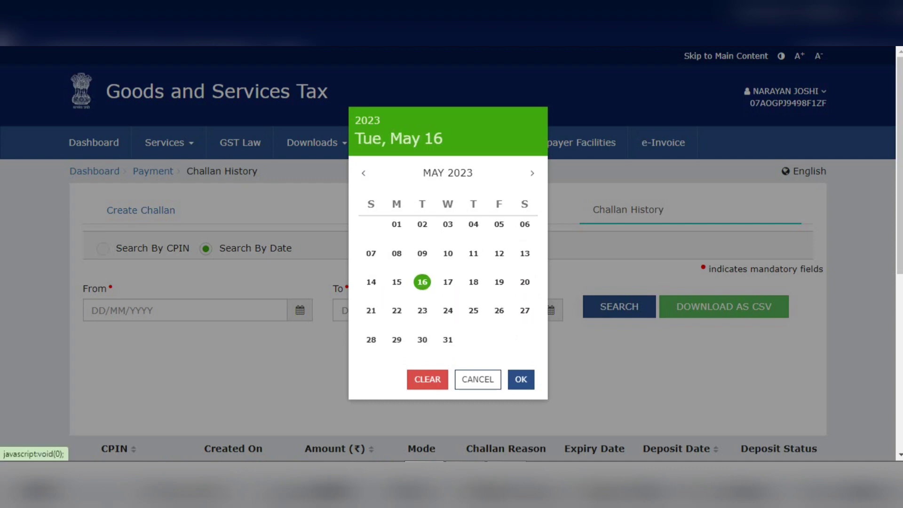
{"action": "left_click", "coordinate": [363, 173]}
{"action": "left_click", "coordinate": [364, 173]}
{"action": "left_click", "coordinate": [363, 173]}
{"action": "left_click", "coordinate": [363, 173]}
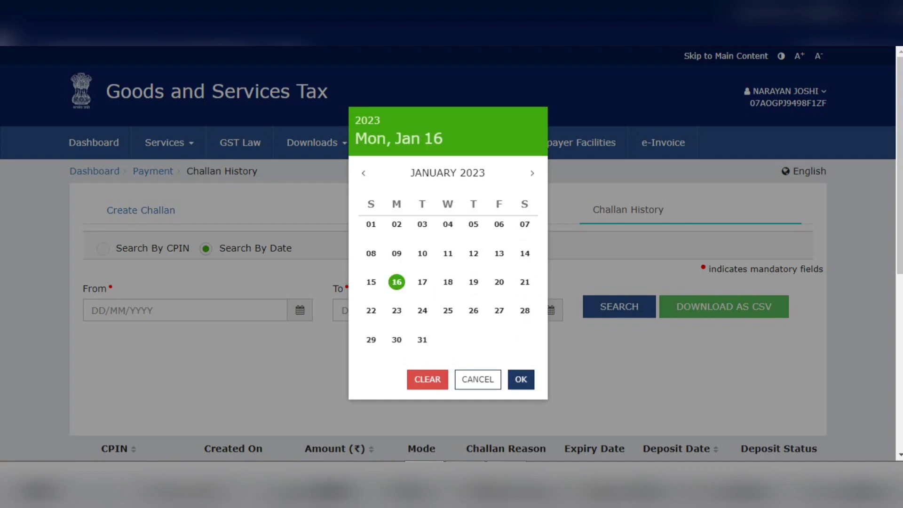
{"action": "left_click", "coordinate": [521, 379]}
Set the To date to 01/09/2023 and try to search the challan history for this period
{"action": "left_click", "coordinate": [435, 310]}
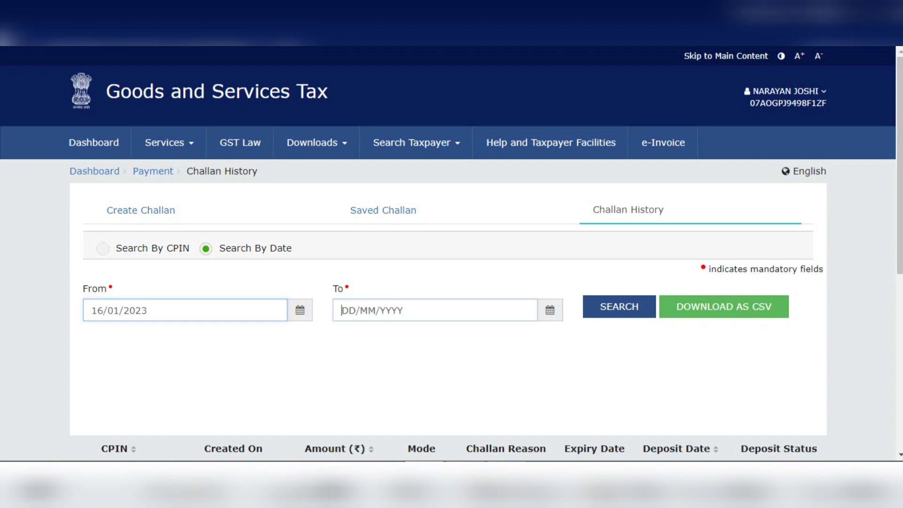
{"action": "left_click", "coordinate": [549, 311]}
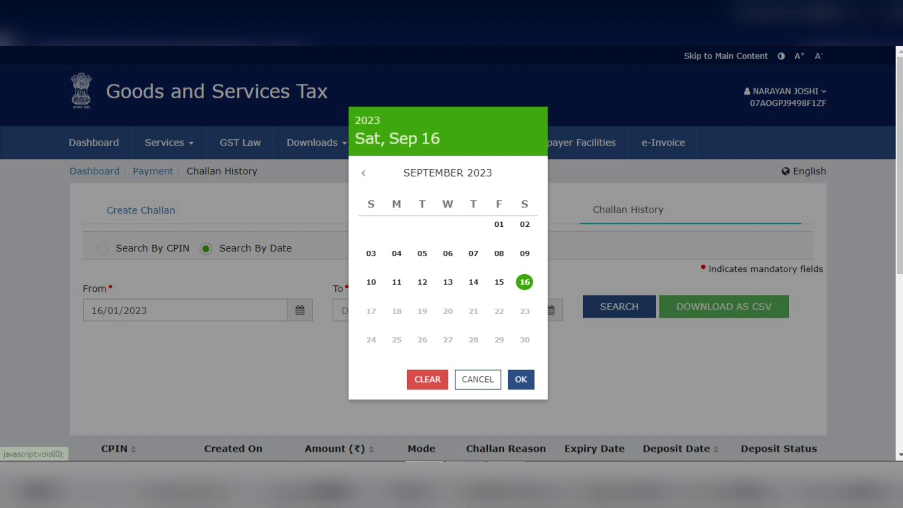
{"action": "left_click", "coordinate": [499, 225]}
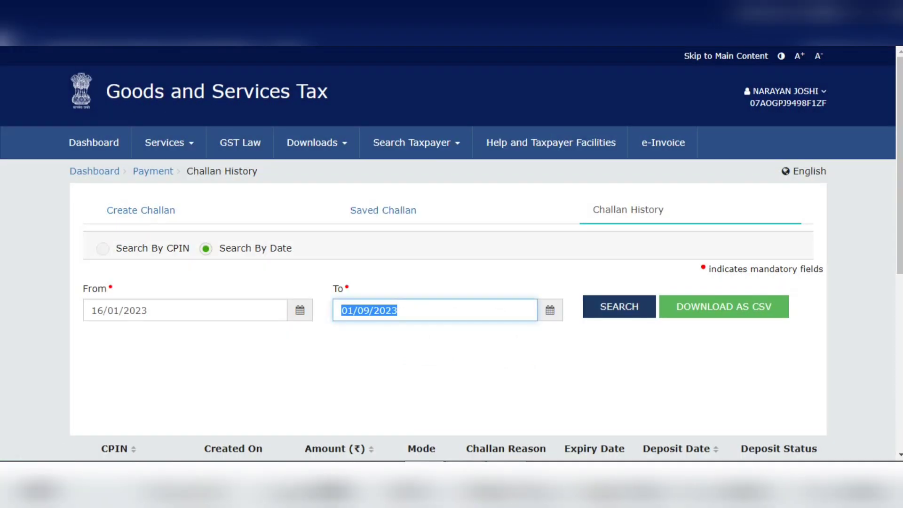
{"action": "left_click", "coordinate": [619, 307]}
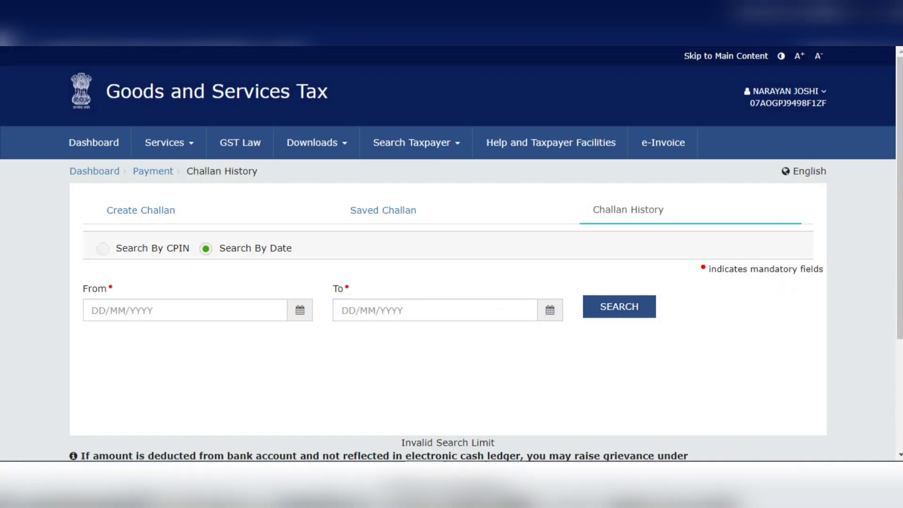
Set the From date of the challan history search to 01/01/2023
{"action": "scroll", "coordinate": [452, 254], "scroll_direction": "down", "scroll_amount": 1}
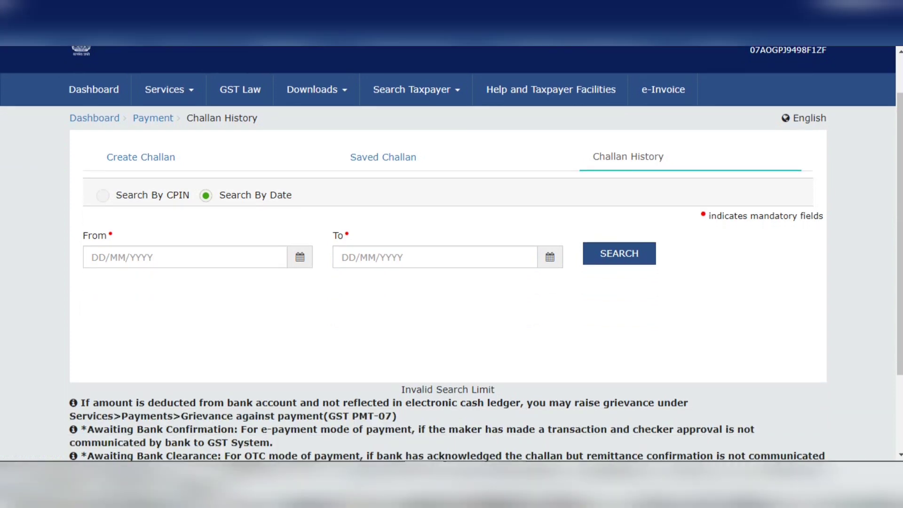
{"action": "left_click", "coordinate": [184, 258]}
{"action": "left_click", "coordinate": [300, 257]}
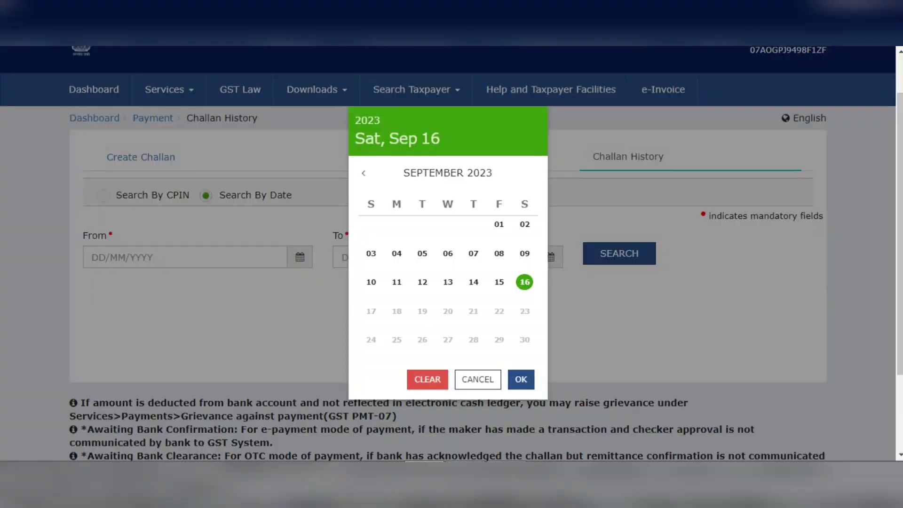
{"action": "left_click", "coordinate": [364, 173]}
{"action": "left_click", "coordinate": [363, 173]}
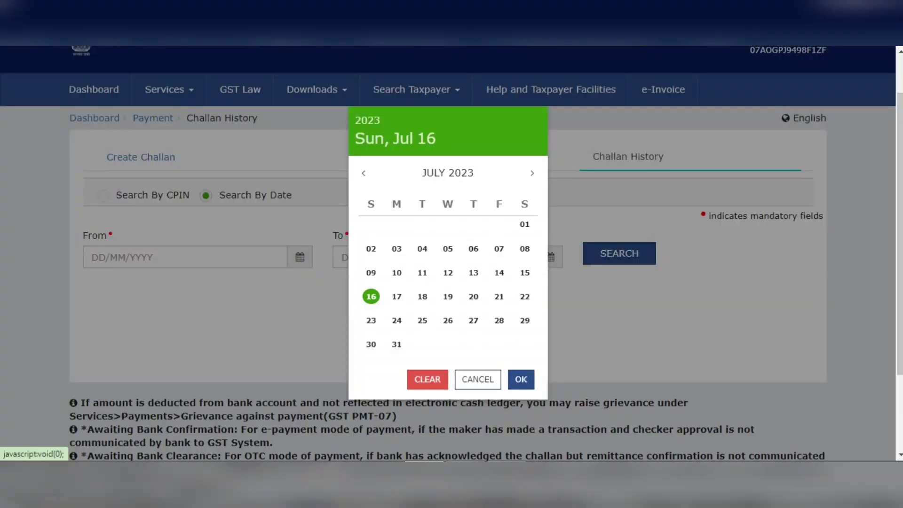
{"action": "left_click", "coordinate": [364, 173]}
{"action": "left_click", "coordinate": [363, 173]}
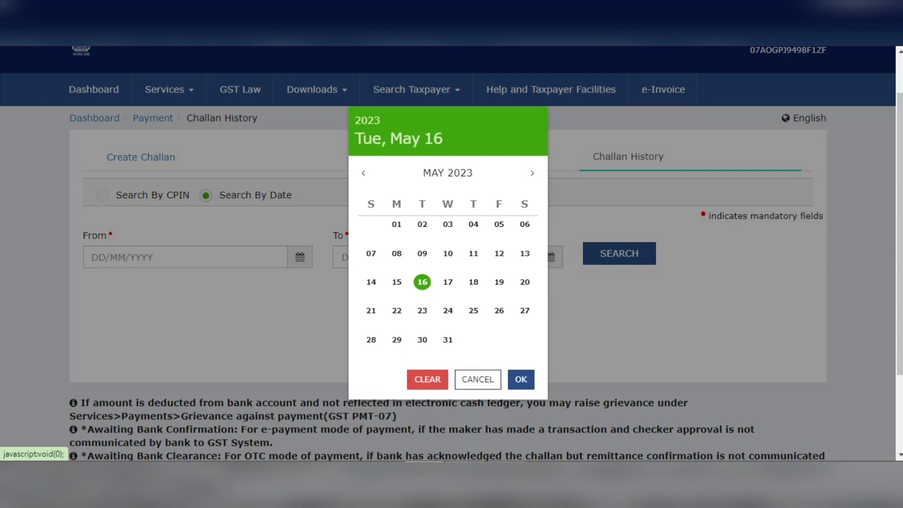
{"action": "left_click", "coordinate": [363, 173]}
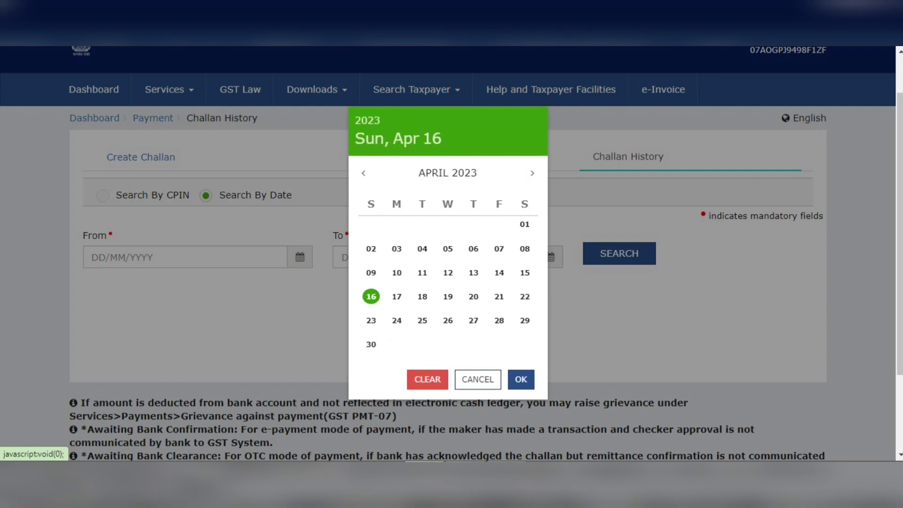
{"action": "left_click", "coordinate": [363, 174]}
{"action": "left_click", "coordinate": [363, 173]}
{"action": "left_click", "coordinate": [363, 173]}
{"action": "left_click", "coordinate": [363, 173]}
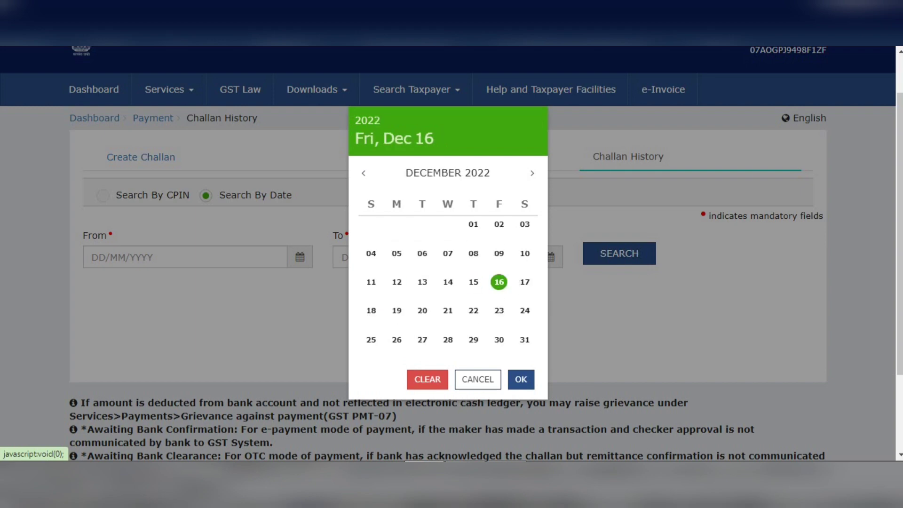
{"action": "left_click", "coordinate": [532, 173]}
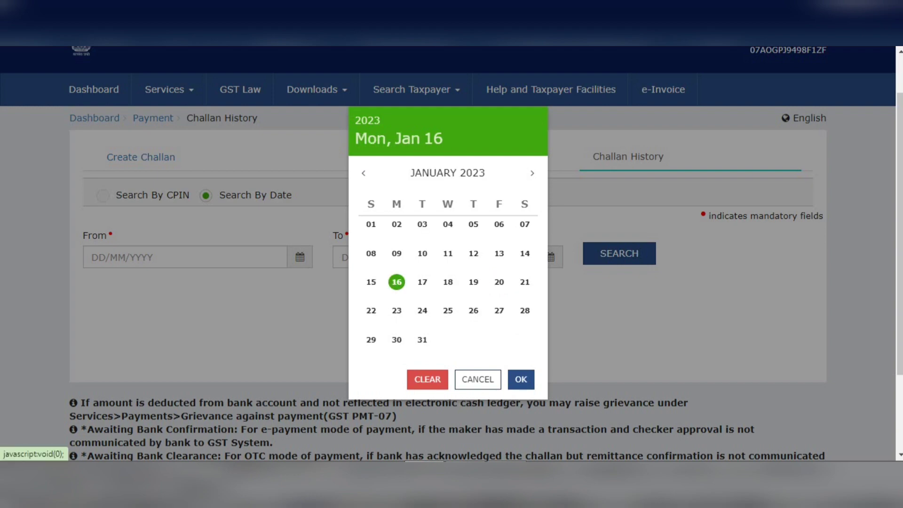
{"action": "left_click", "coordinate": [371, 225]}
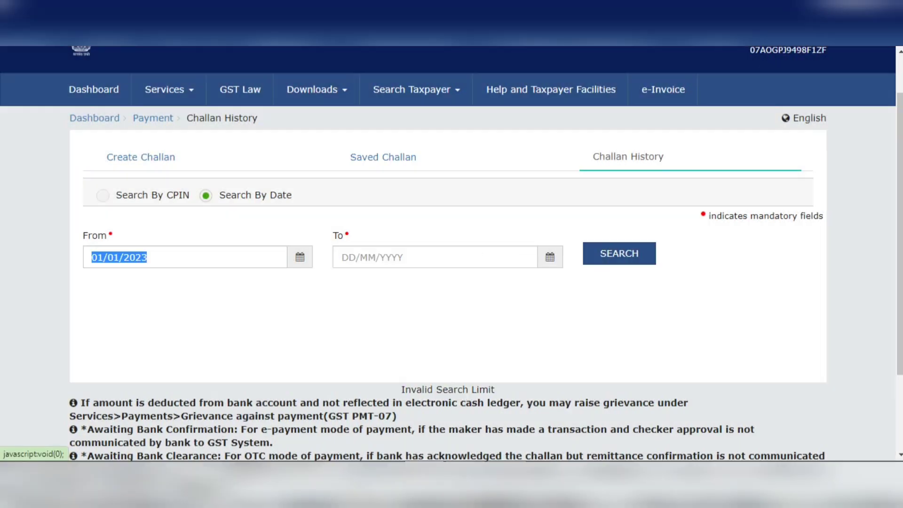
Set the To date to 30/06/2023 and search the challan history for this period
{"action": "left_click", "coordinate": [483, 256]}
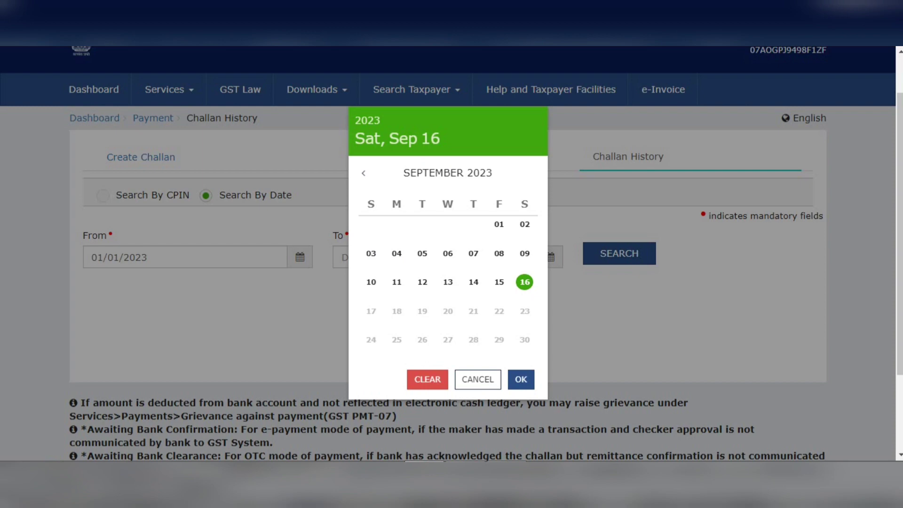
{"action": "left_click", "coordinate": [363, 173]}
{"action": "left_click", "coordinate": [364, 173]}
{"action": "left_click", "coordinate": [363, 173]}
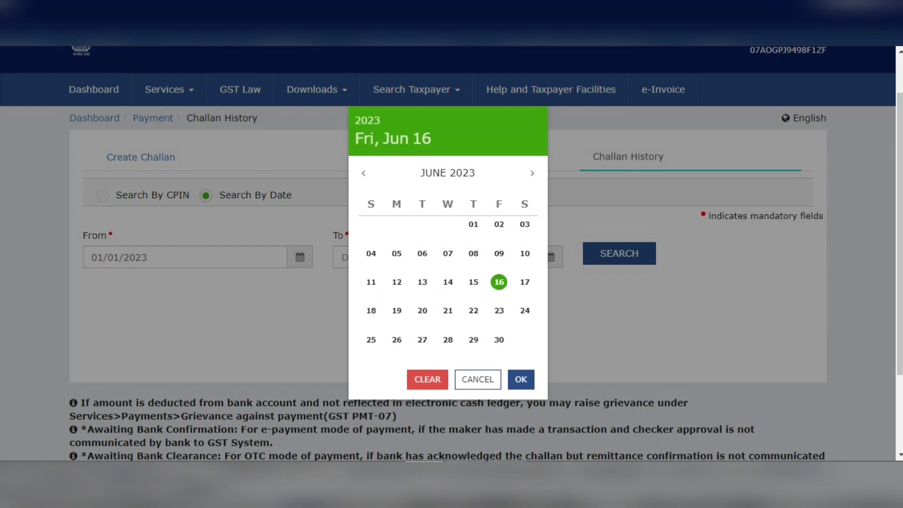
{"action": "left_click", "coordinate": [499, 340]}
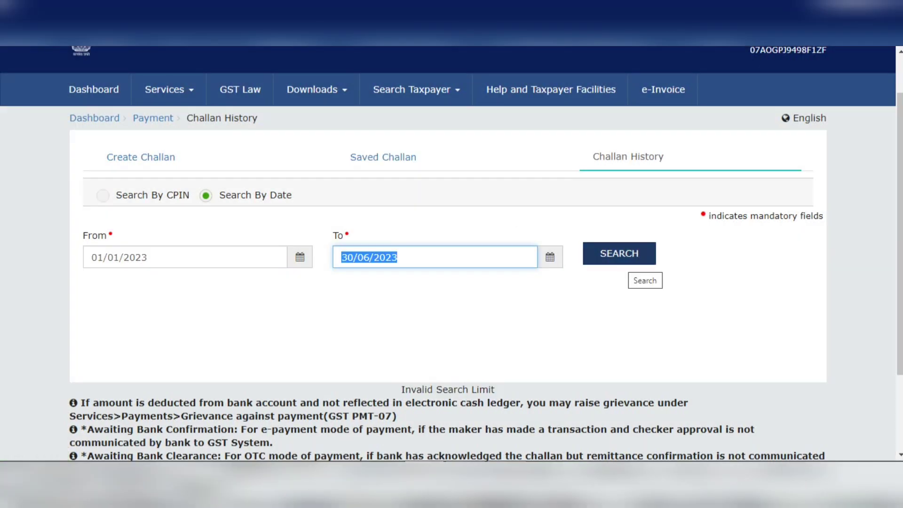
{"action": "left_click", "coordinate": [620, 253]}
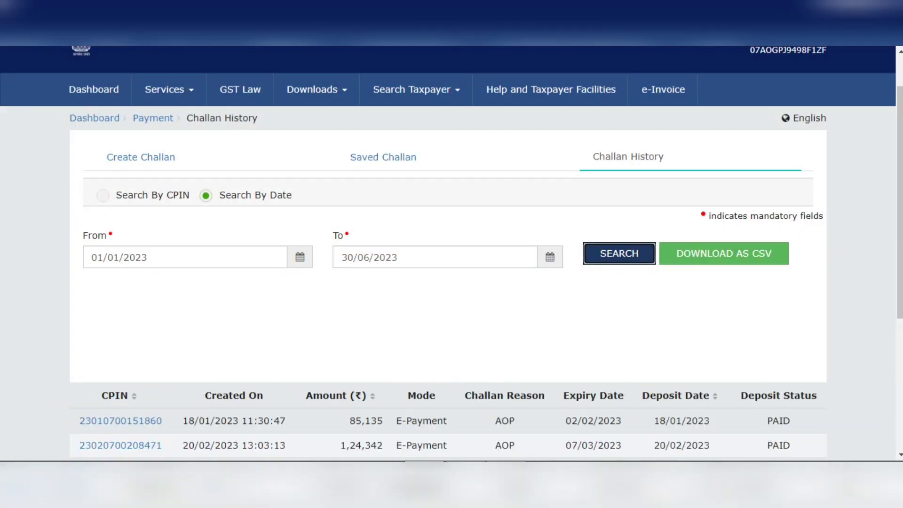
Open the payment receipt of the challan created on 18/01/2023 and review its payment particulars, reason, tax amounts, payment mode and download option
{"action": "scroll", "coordinate": [451, 254], "scroll_direction": "down", "scroll_amount": 5}
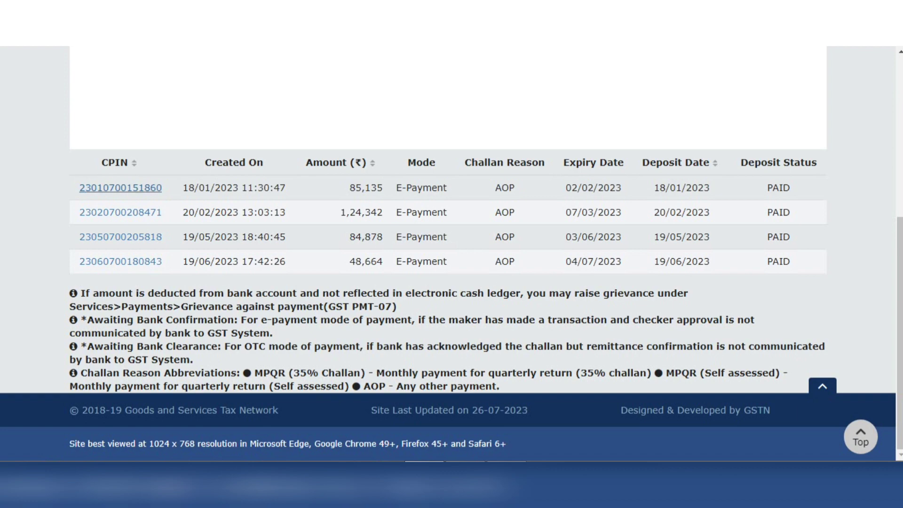
{"action": "left_click", "coordinate": [121, 188]}
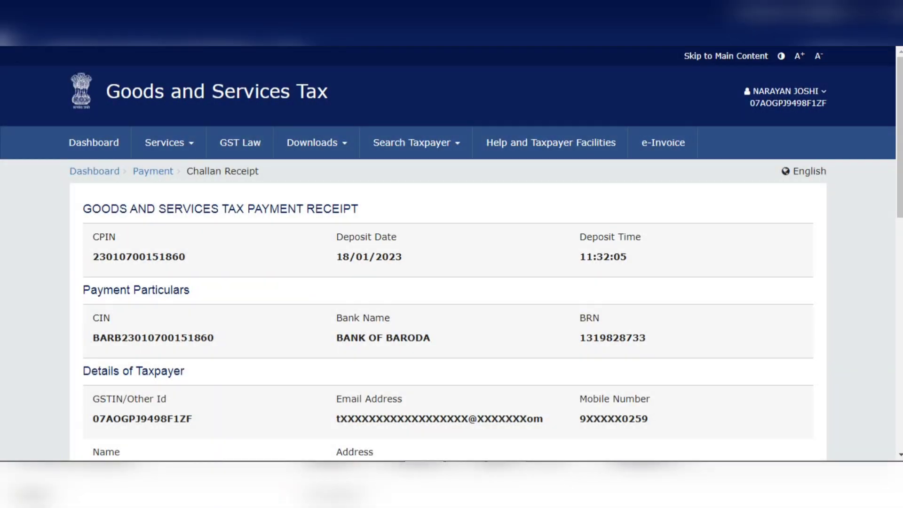
{"action": "scroll", "coordinate": [451, 254], "scroll_direction": "down", "scroll_amount": 5}
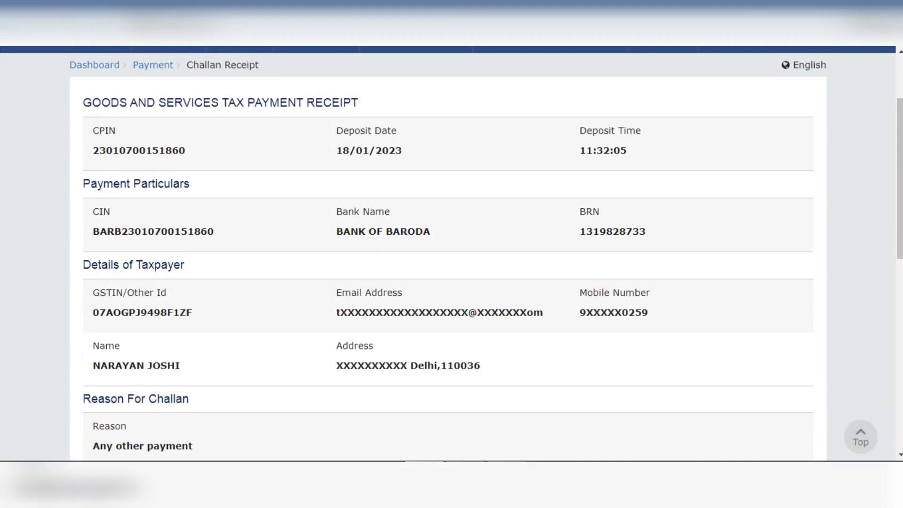
{"action": "scroll", "coordinate": [452, 254], "scroll_direction": "down", "scroll_amount": 3}
{"action": "scroll", "coordinate": [451, 254], "scroll_direction": "down", "scroll_amount": 5}
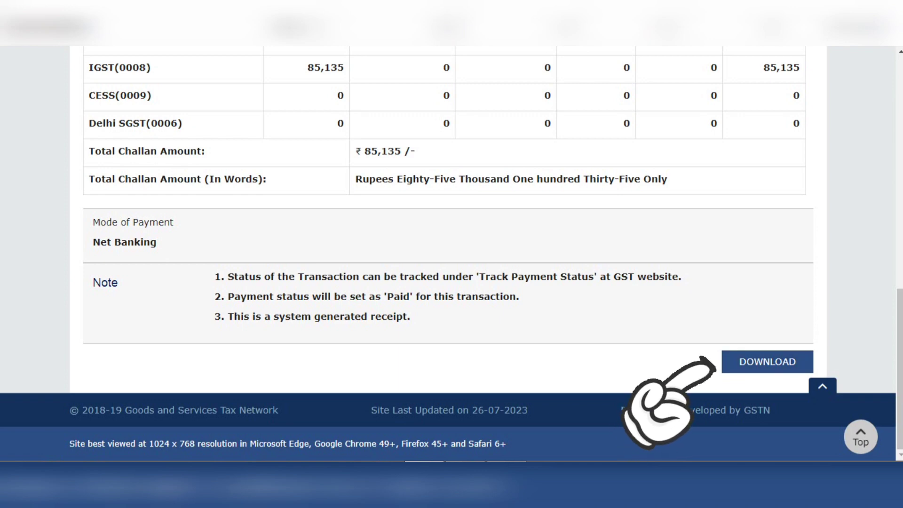
{"action": "scroll", "coordinate": [452, 254], "scroll_direction": "up", "scroll_amount": 8}
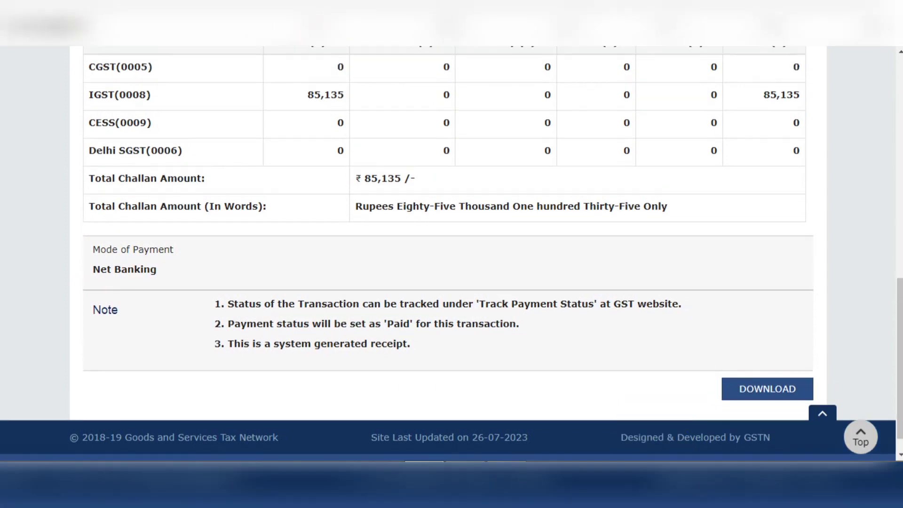
{"action": "scroll", "coordinate": [452, 254], "scroll_direction": "up", "scroll_amount": 3}
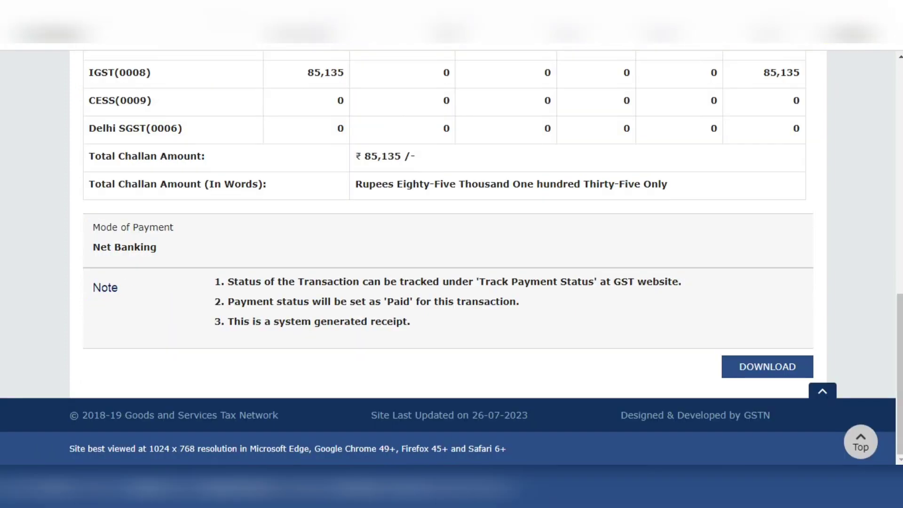
{"action": "scroll", "coordinate": [451, 254], "scroll_direction": "up", "scroll_amount": 15}
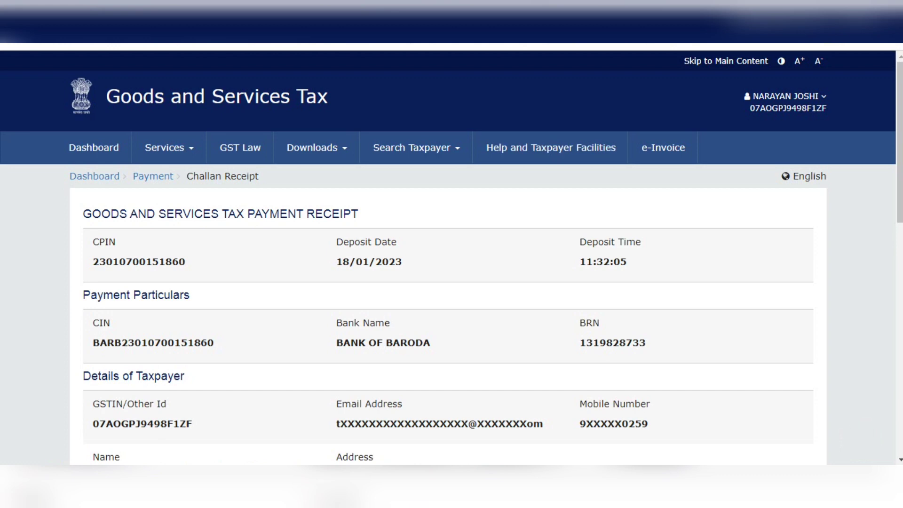
{"action": "scroll", "coordinate": [452, 254], "scroll_direction": "down", "scroll_amount": 9}
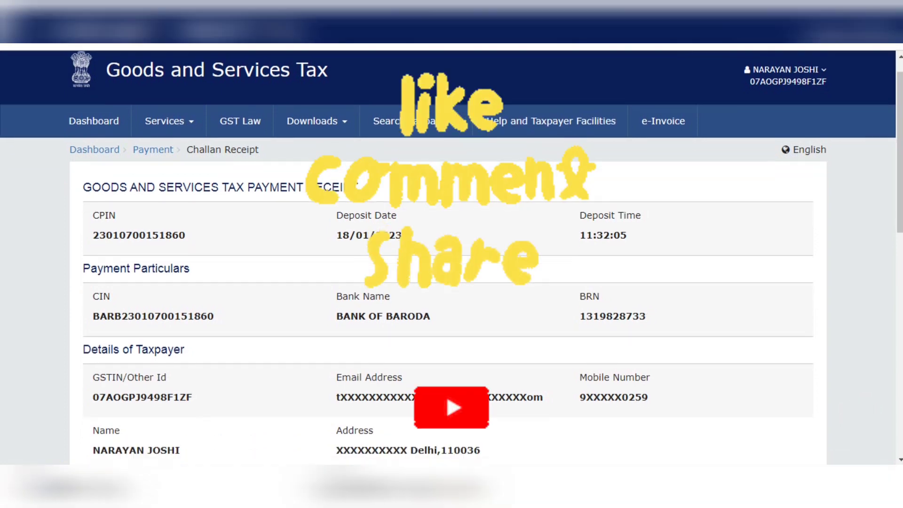